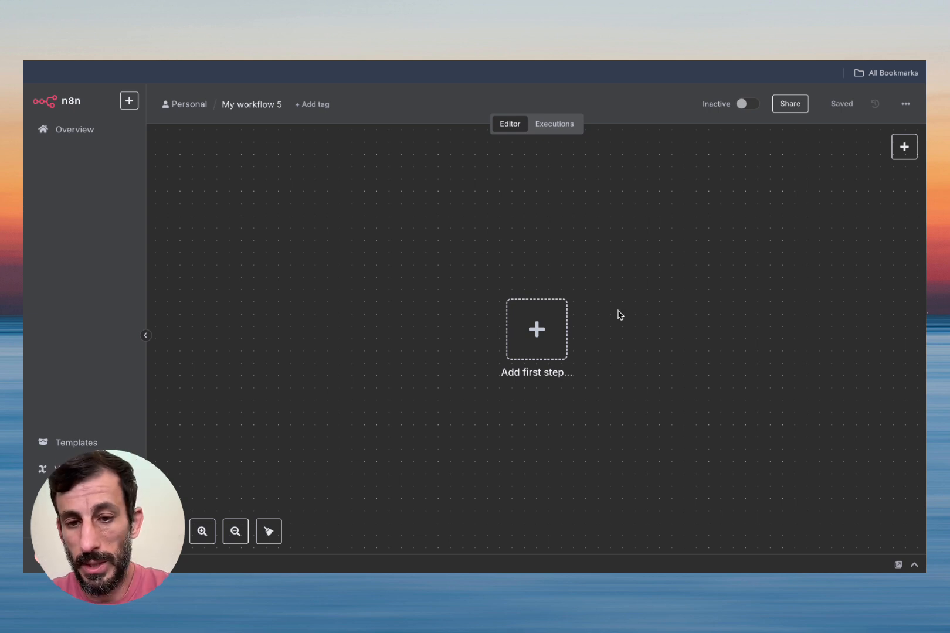
- Add an n8n Form submission trigger as the workflow's first node and title the form "Knowledge Base"
{"action": "left_click", "coordinate": [537, 334]}
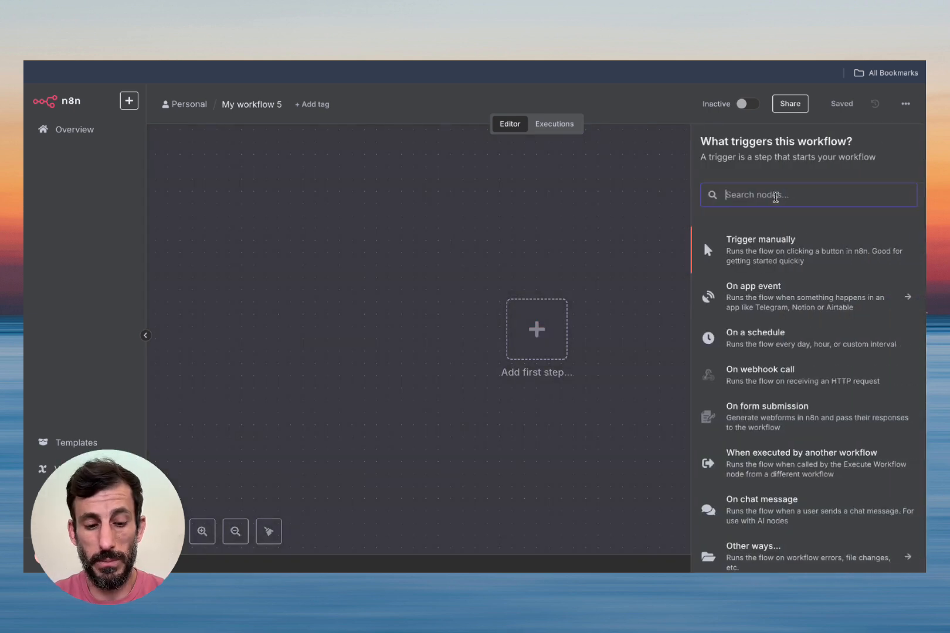
{"action": "type", "text": "form"}
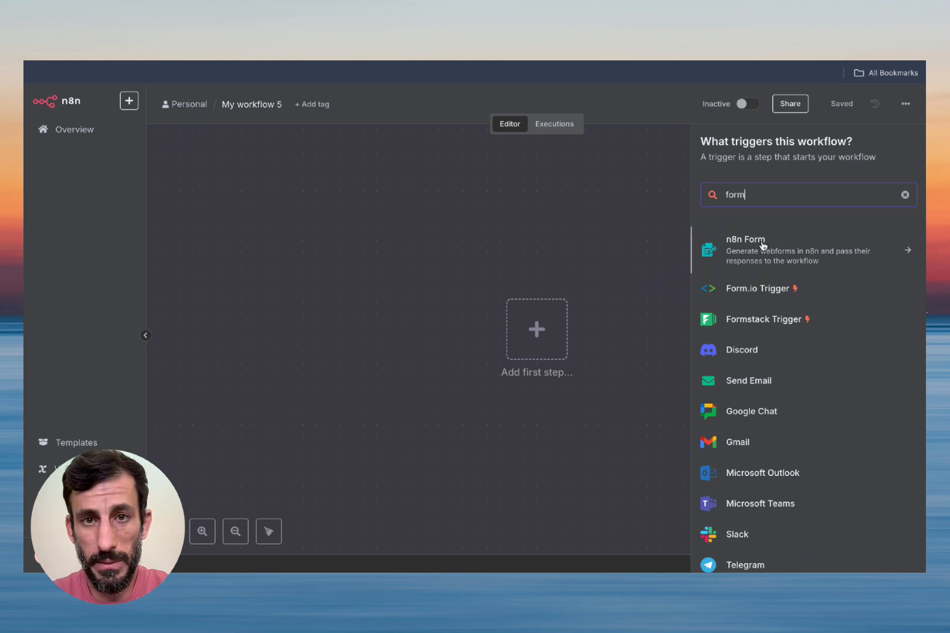
{"action": "left_click", "coordinate": [763, 245]}
{"action": "left_click", "coordinate": [763, 245]}
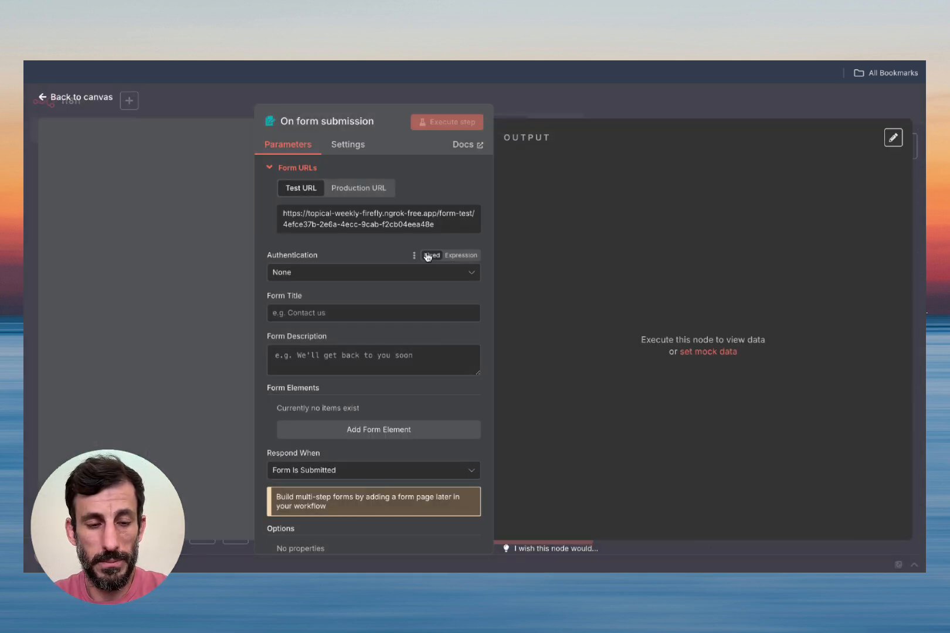
{"action": "left_click", "coordinate": [314, 316]}
{"action": "type", "text": "Knowledge Base"}
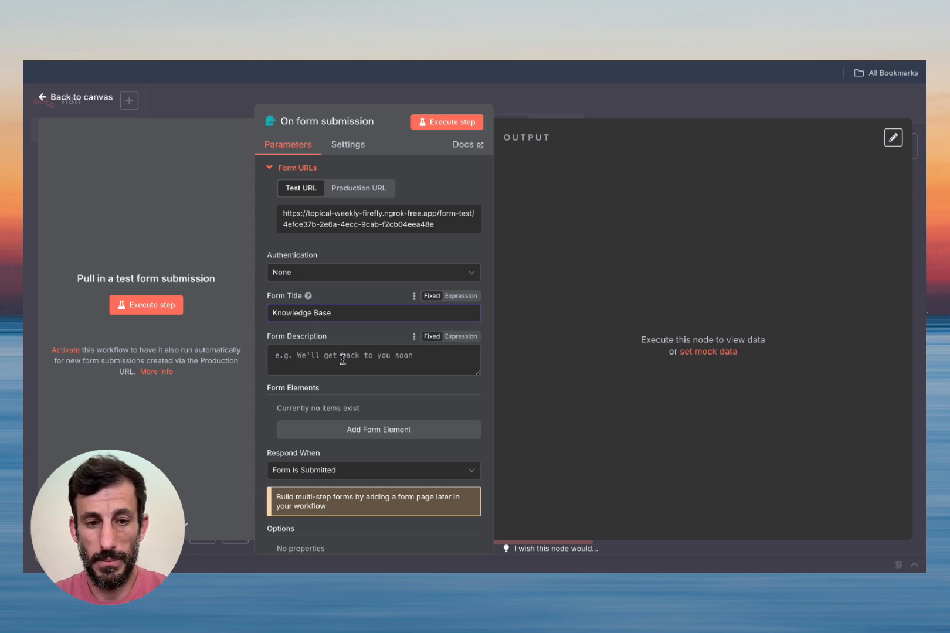
- Add a required form element named "File" of type File that accepts .pdf, and return to the canvas
{"action": "scroll", "coordinate": [342, 360], "scroll_direction": "down", "scroll_amount": 1}
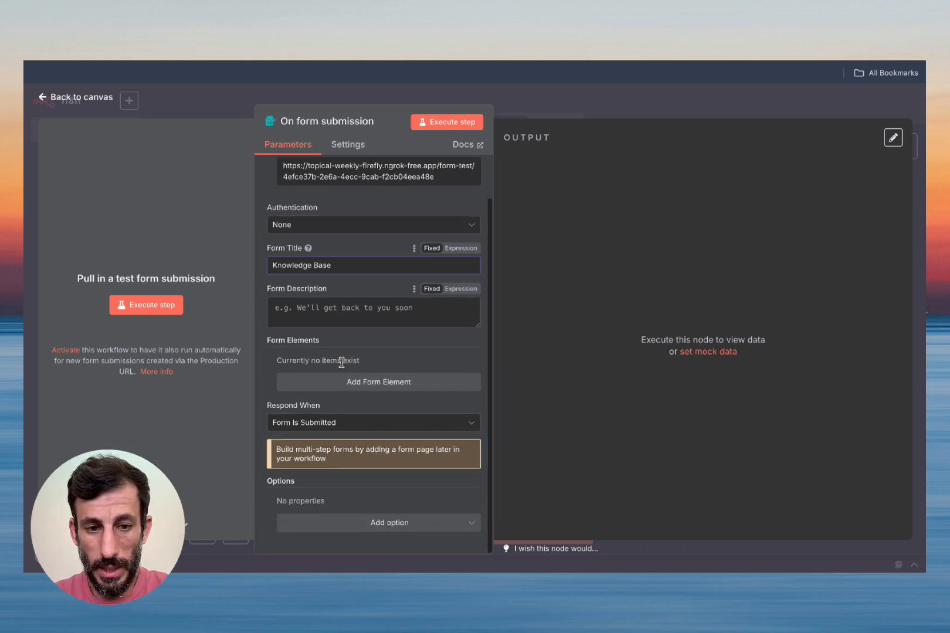
{"action": "left_click", "coordinate": [360, 389]}
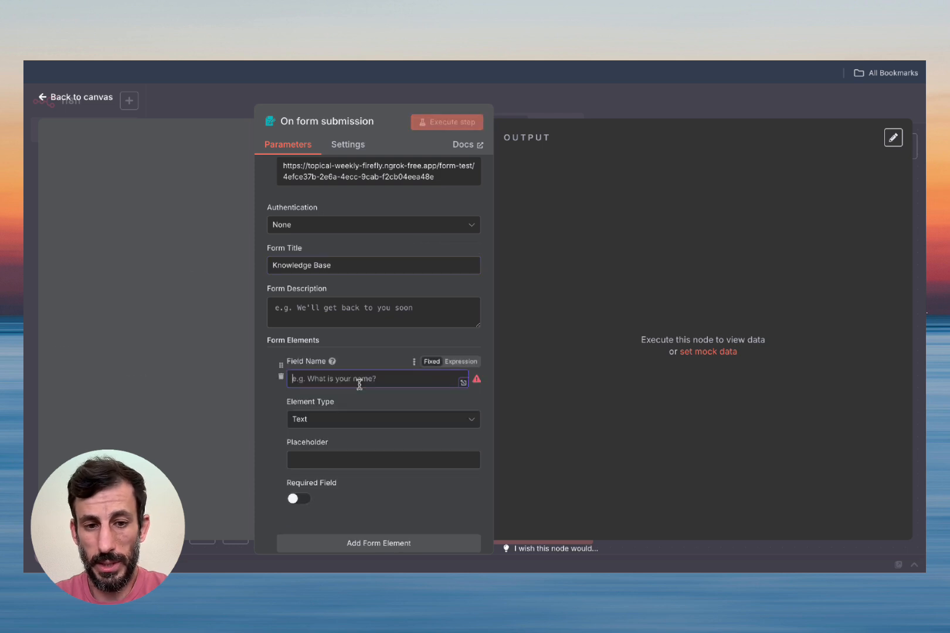
{"action": "type", "text": "File"}
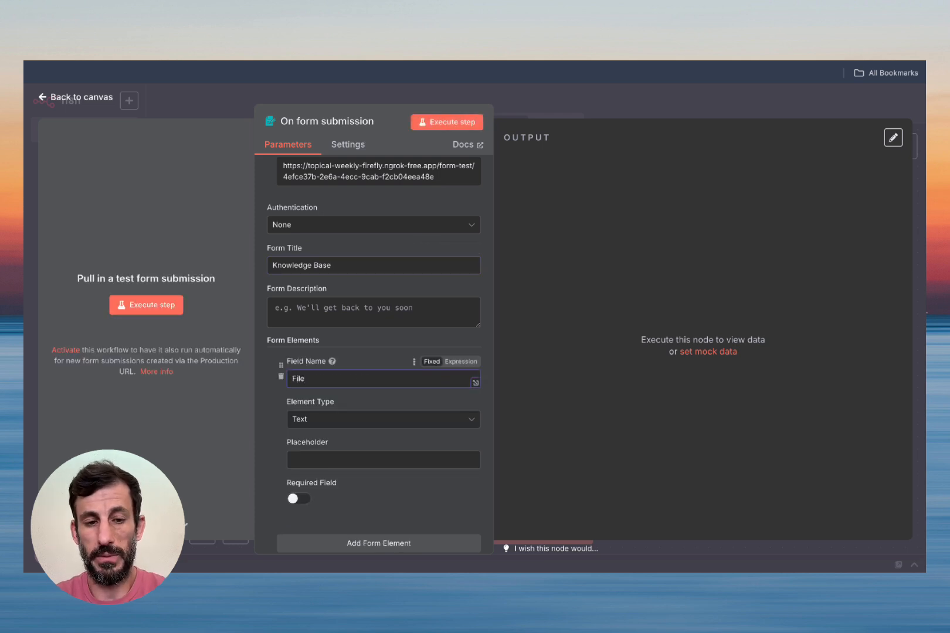
{"action": "left_click", "coordinate": [361, 426]}
{"action": "left_click", "coordinate": [327, 311]}
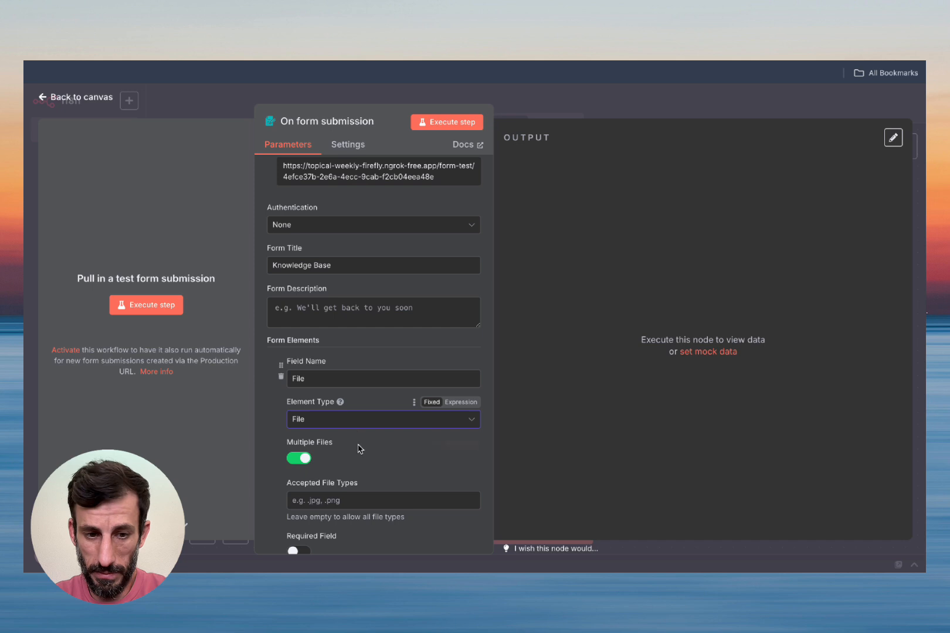
{"action": "scroll", "coordinate": [350, 464], "scroll_direction": "down", "scroll_amount": 3}
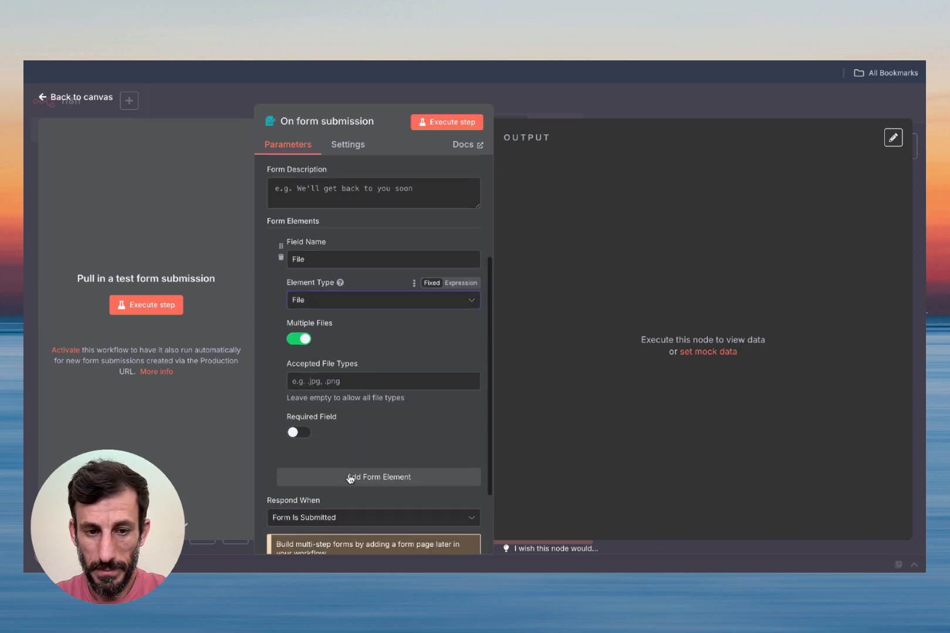
{"action": "left_click", "coordinate": [339, 384]}
{"action": "type", "text": ".pdf"}
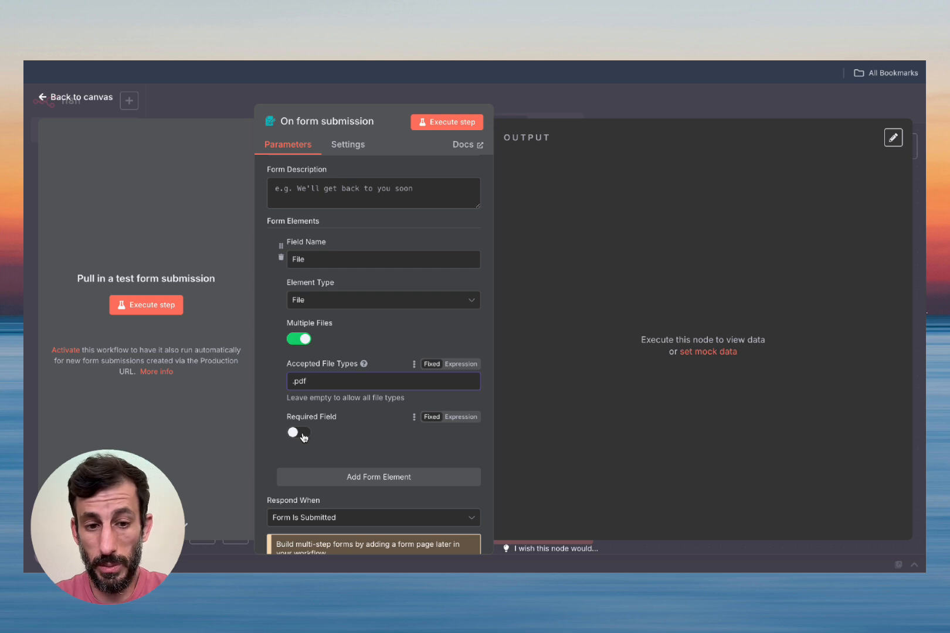
{"action": "left_click", "coordinate": [299, 434]}
{"action": "left_click", "coordinate": [85, 97]}
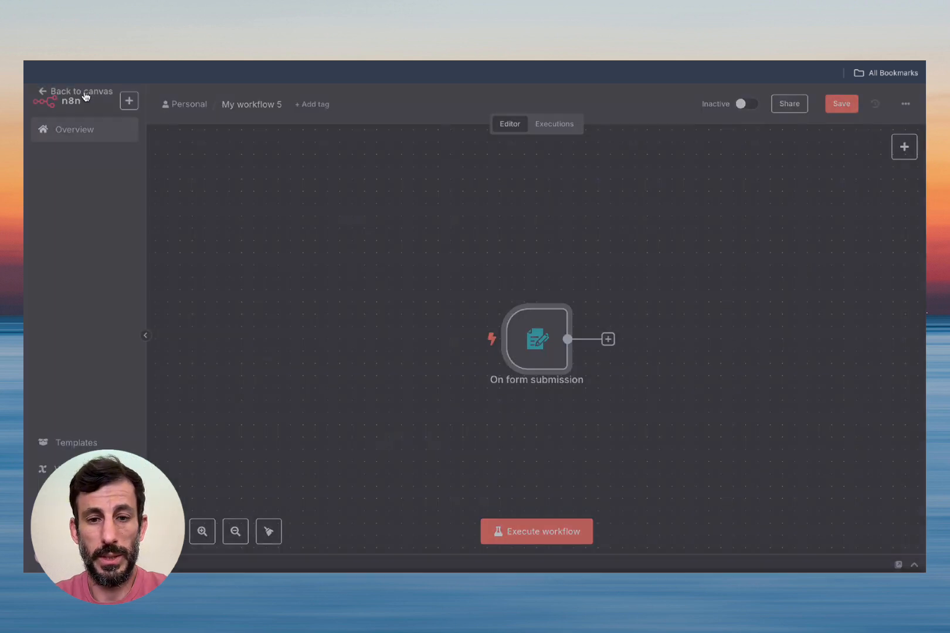
- Add a Qdrant Vector Store node after the form trigger that adds documents to the collection specified by ID as "knowledge"
{"action": "left_click", "coordinate": [609, 339]}
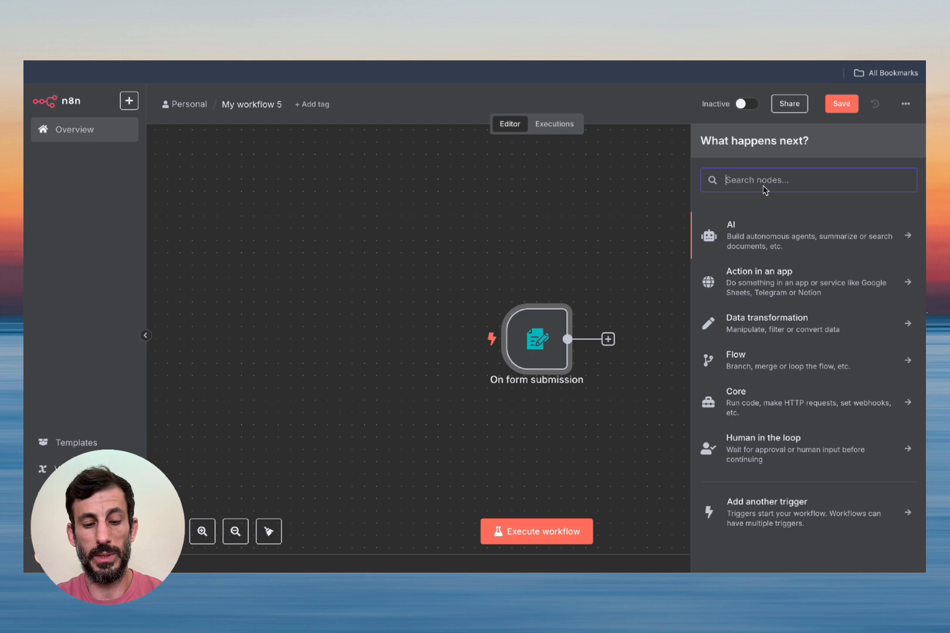
{"action": "type", "text": "qdra"}
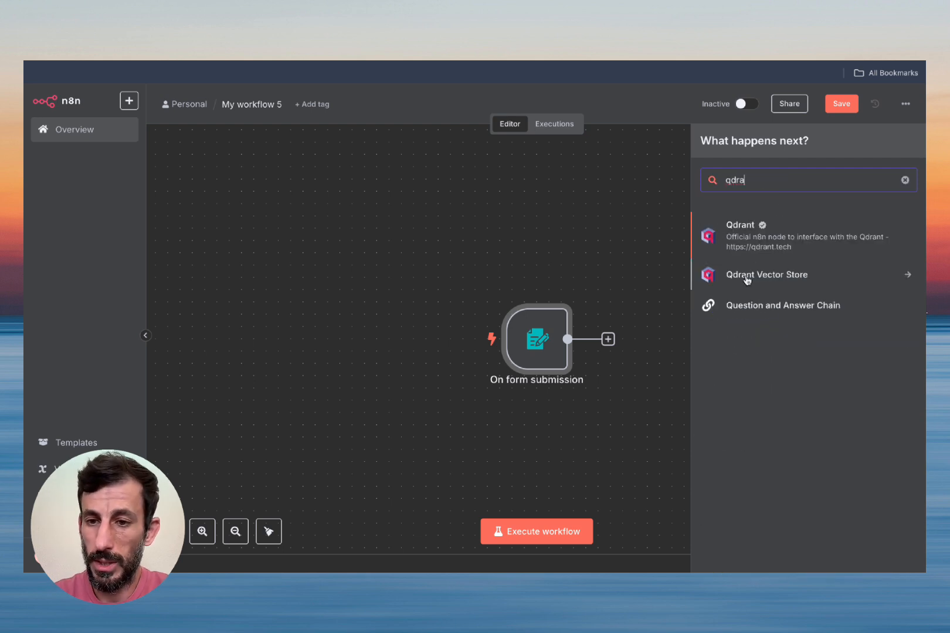
{"action": "left_click", "coordinate": [754, 275]}
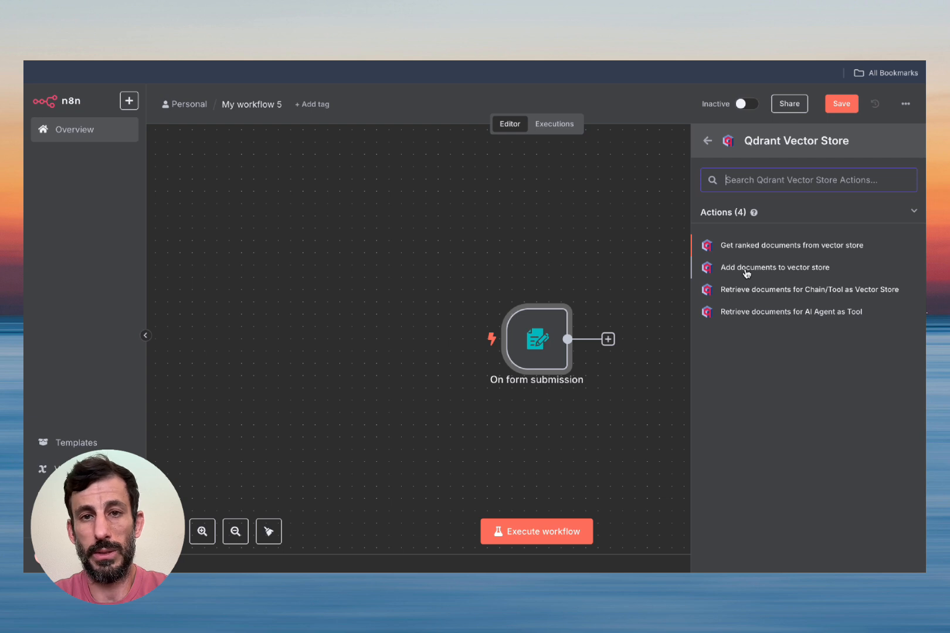
{"action": "left_click", "coordinate": [753, 268]}
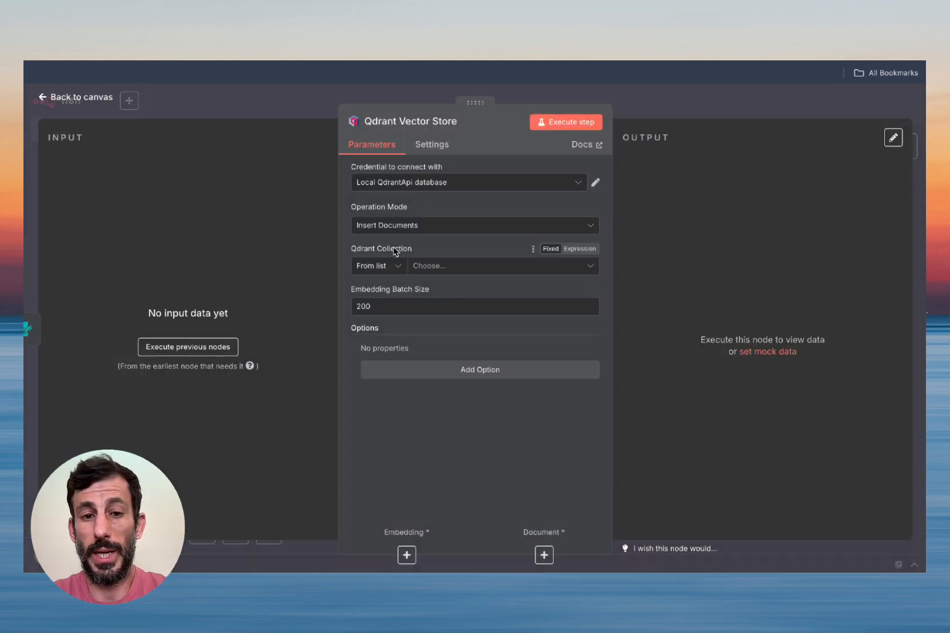
{"action": "left_click", "coordinate": [396, 268]}
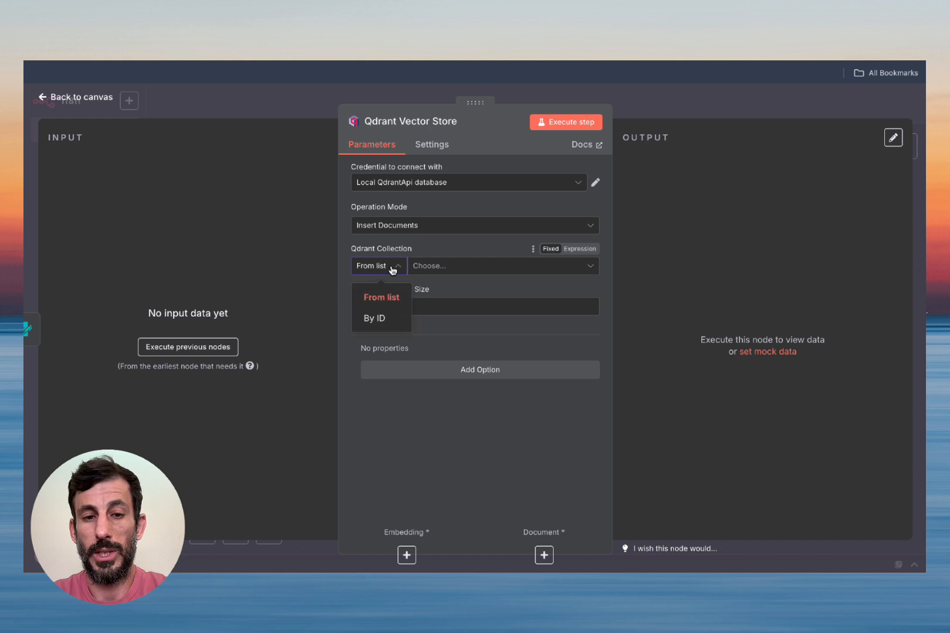
{"action": "left_click", "coordinate": [380, 319]}
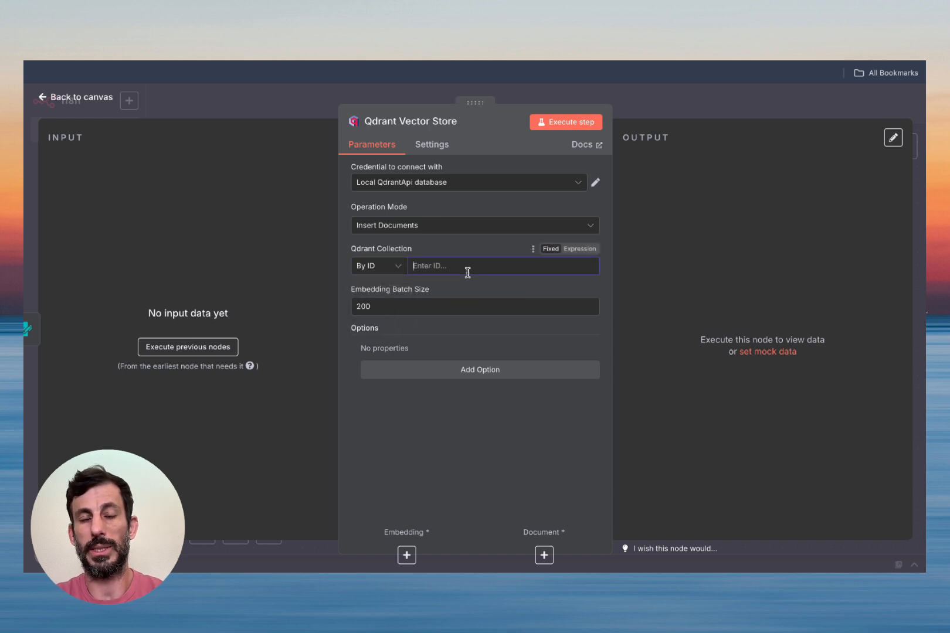
{"action": "type", "text": "k"}
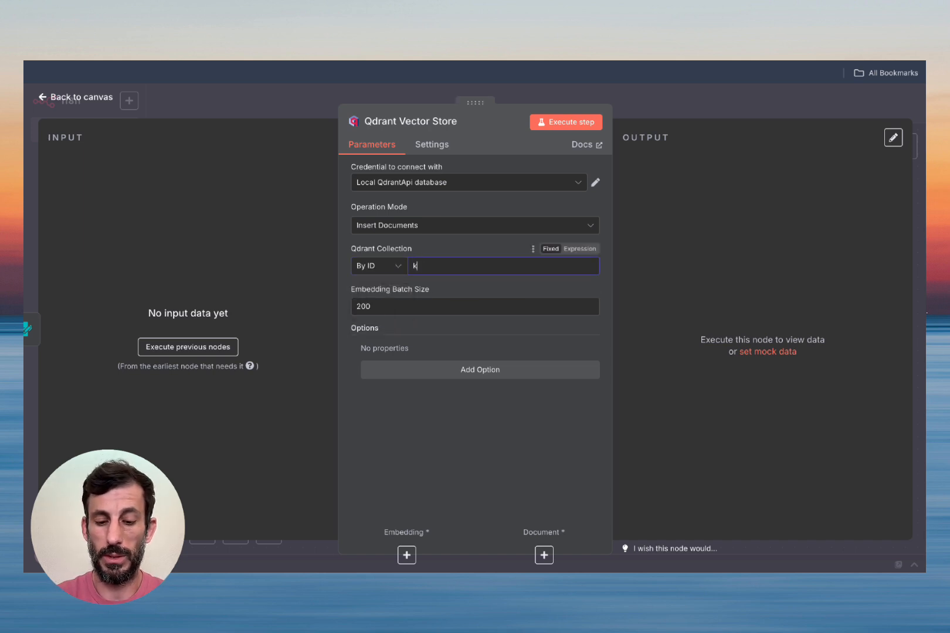
{"action": "type", "text": "nowledge"}
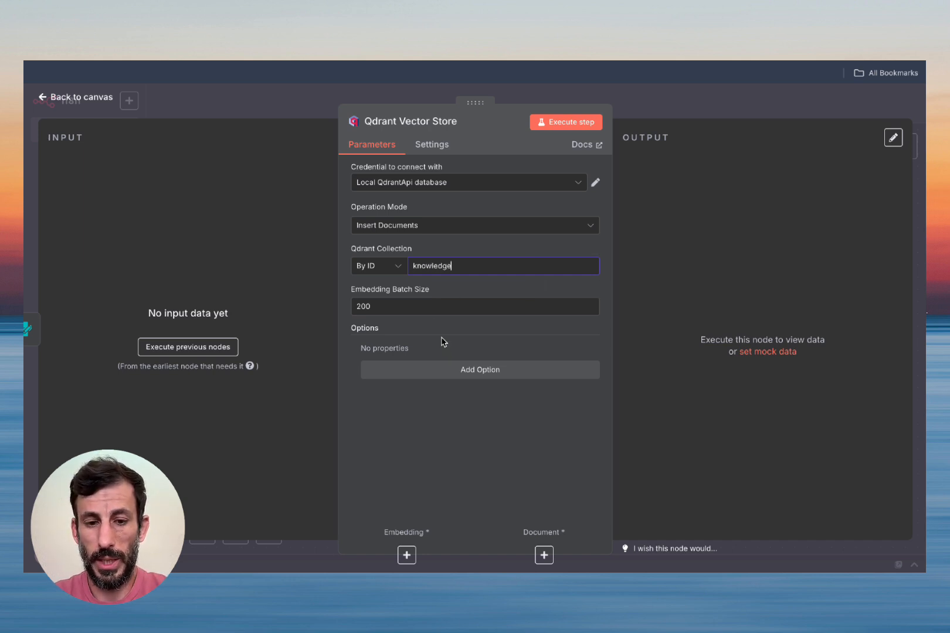
- Attach an Embeddings Ollama node using the nomic-embed-text:latest model to the vector store, and space out both nodes on the canvas
{"action": "left_click", "coordinate": [407, 555]}
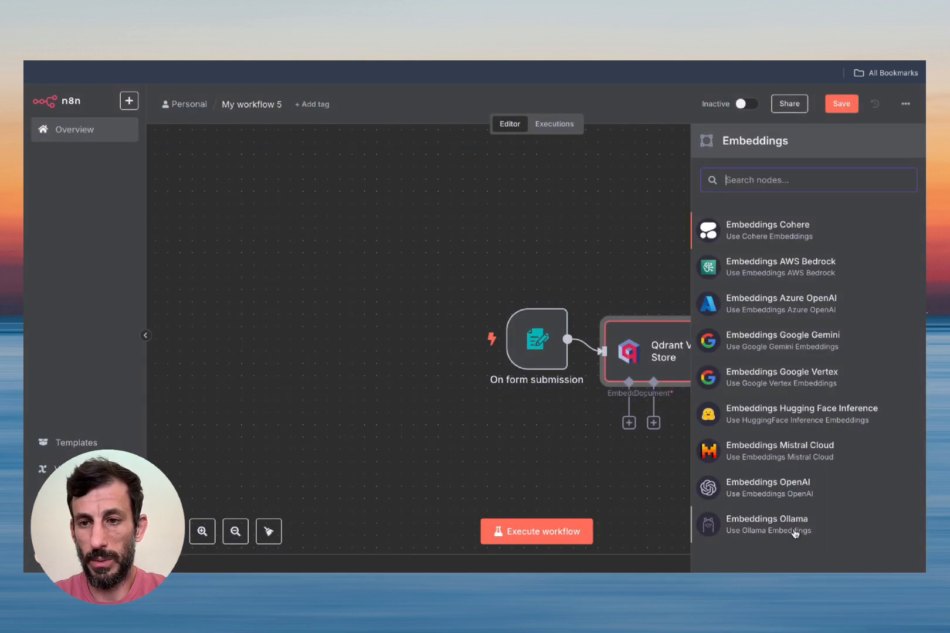
{"action": "left_click", "coordinate": [773, 528]}
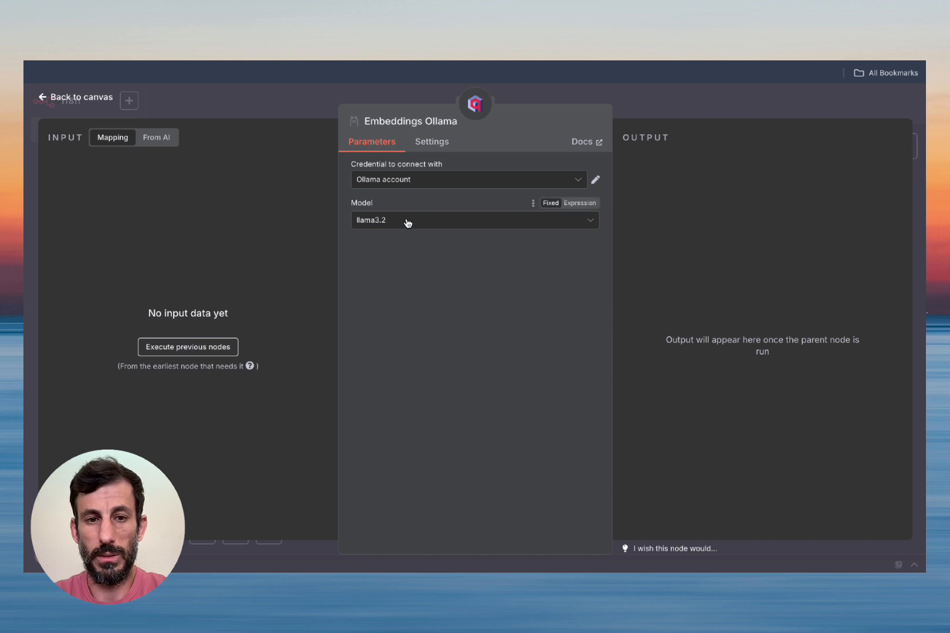
{"action": "left_click", "coordinate": [405, 221]}
{"action": "left_click", "coordinate": [400, 316]}
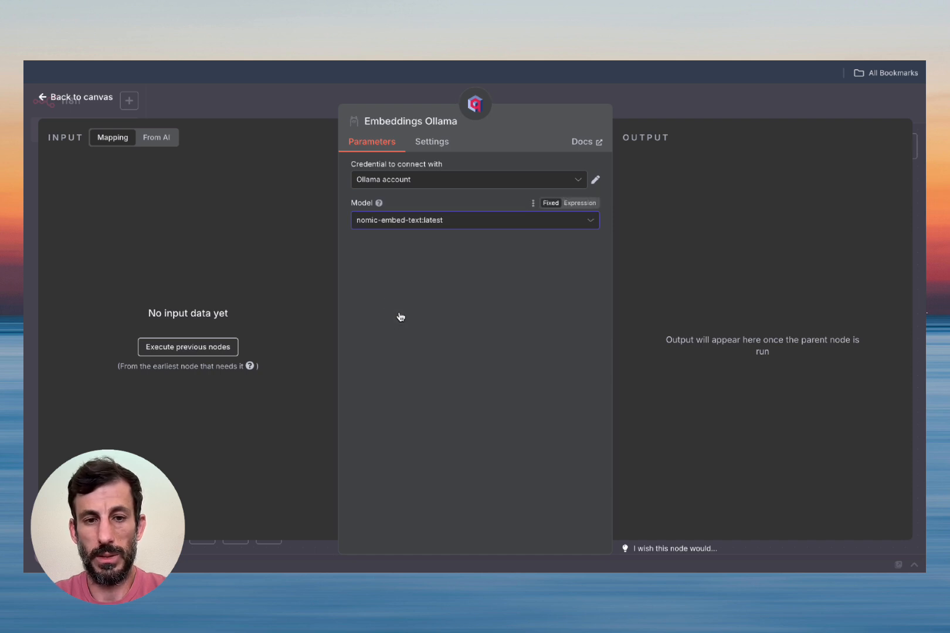
{"action": "left_click", "coordinate": [61, 103]}
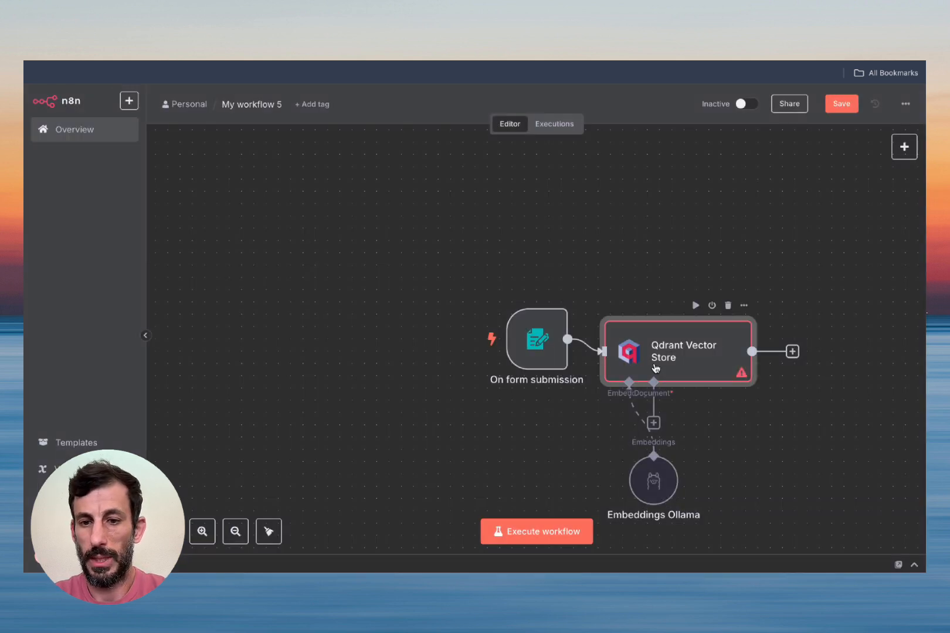
{"action": "left_click_drag", "start_coordinate": [639, 324], "coordinate": [652, 311]}
{"action": "left_click_drag", "start_coordinate": [651, 477], "coordinate": [553, 477]}
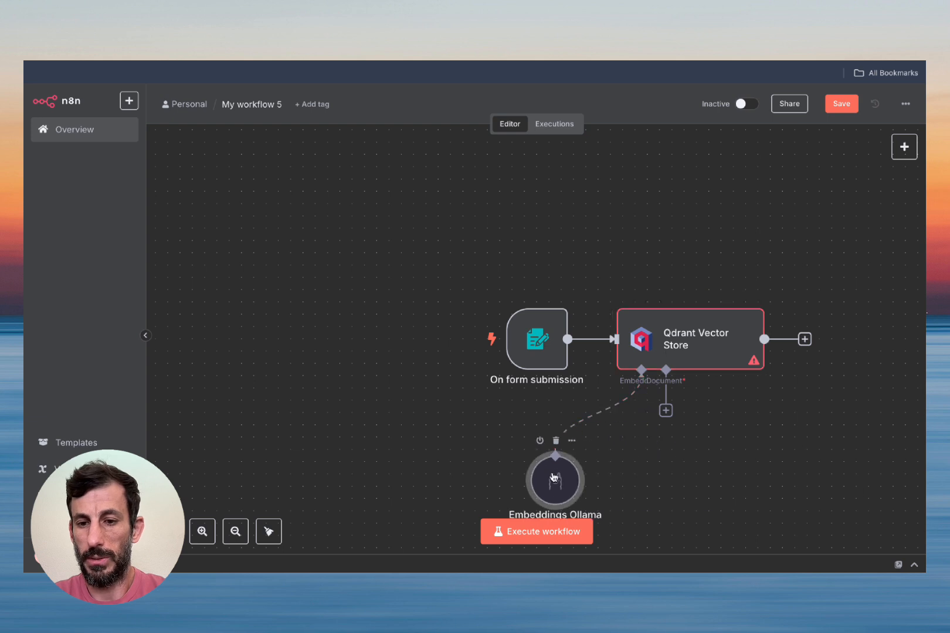
- Attach a Default Data Loader to the vector store's document input, with data type Binary and Custom text splitting
{"action": "left_click", "coordinate": [666, 410]}
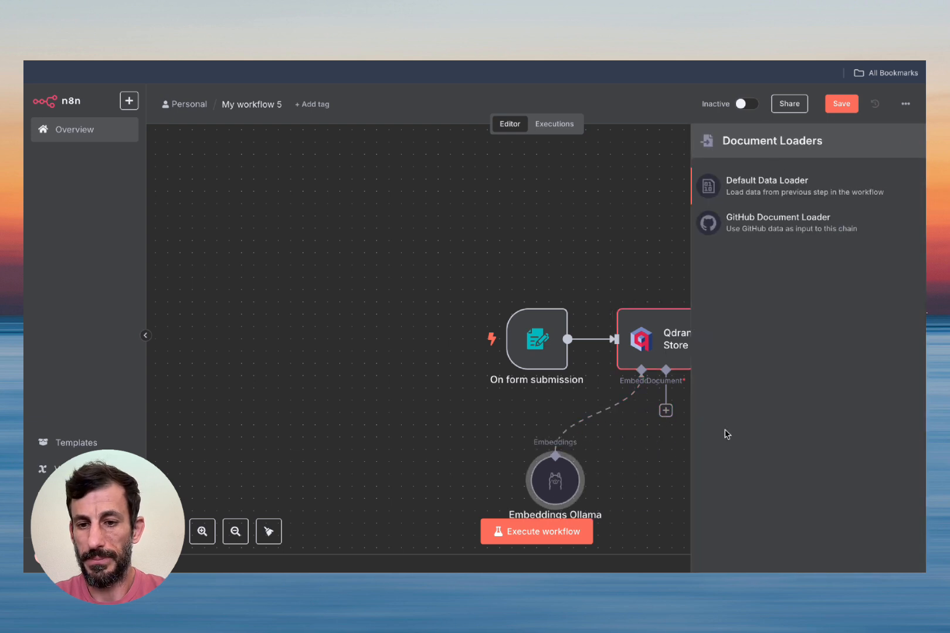
{"action": "left_click", "coordinate": [773, 192]}
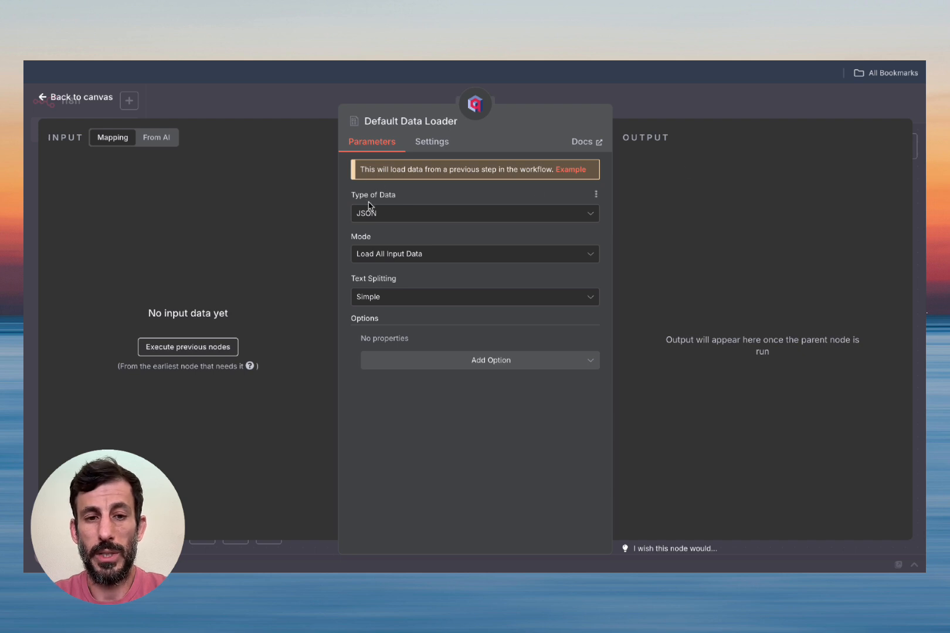
{"action": "left_click", "coordinate": [396, 220]}
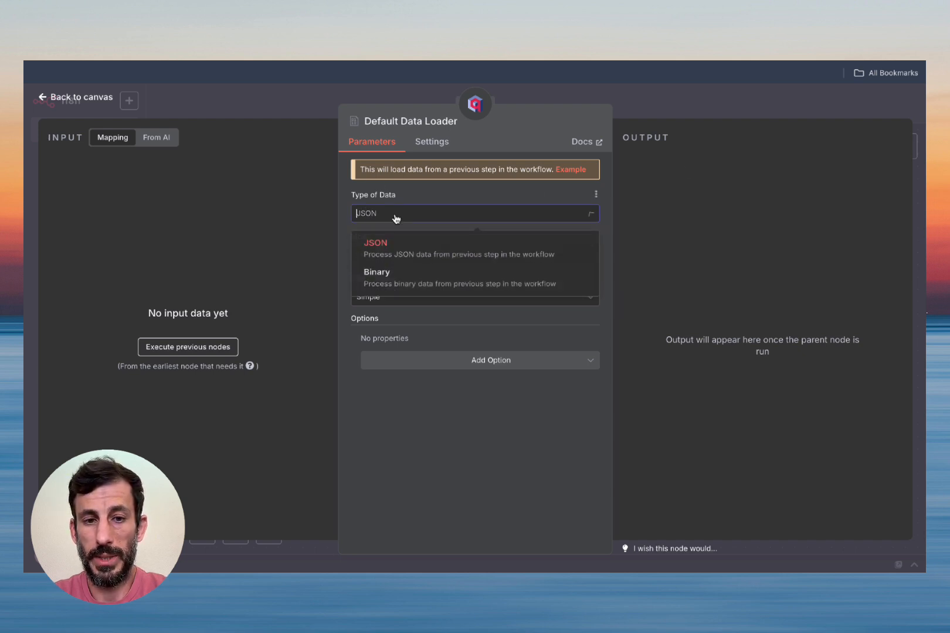
{"action": "left_click", "coordinate": [398, 277]}
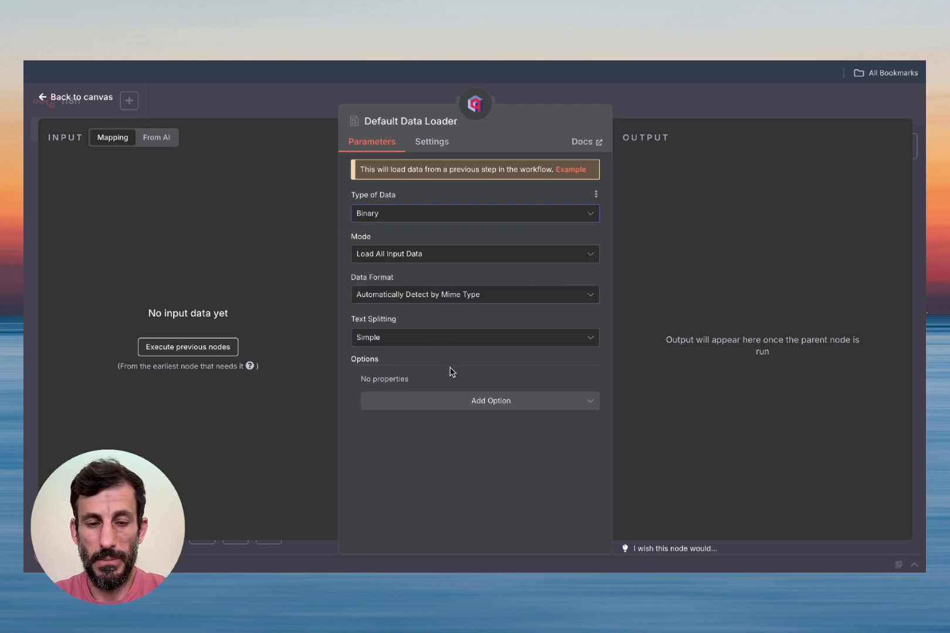
{"action": "left_click", "coordinate": [409, 342]}
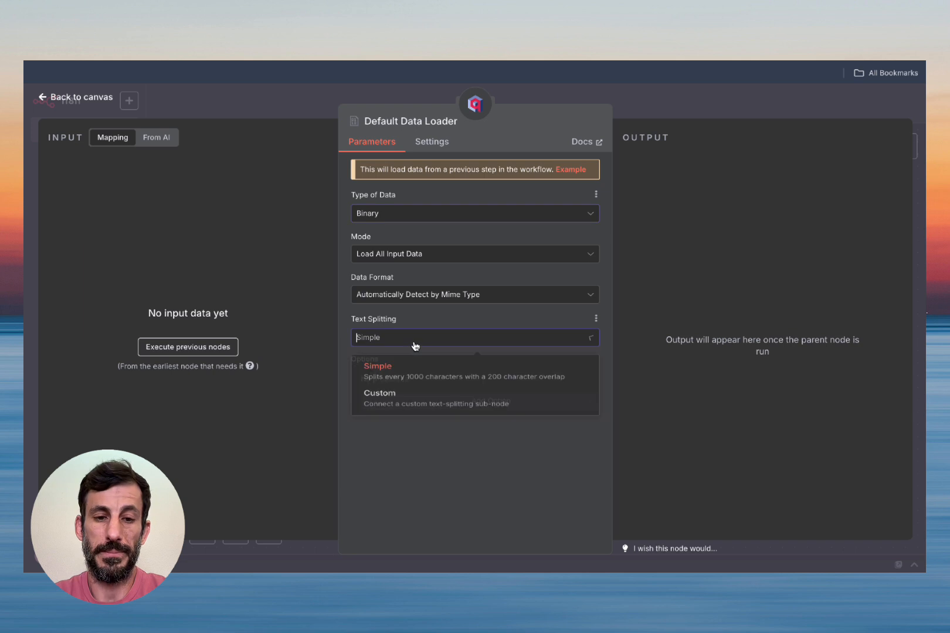
{"action": "left_click", "coordinate": [392, 409]}
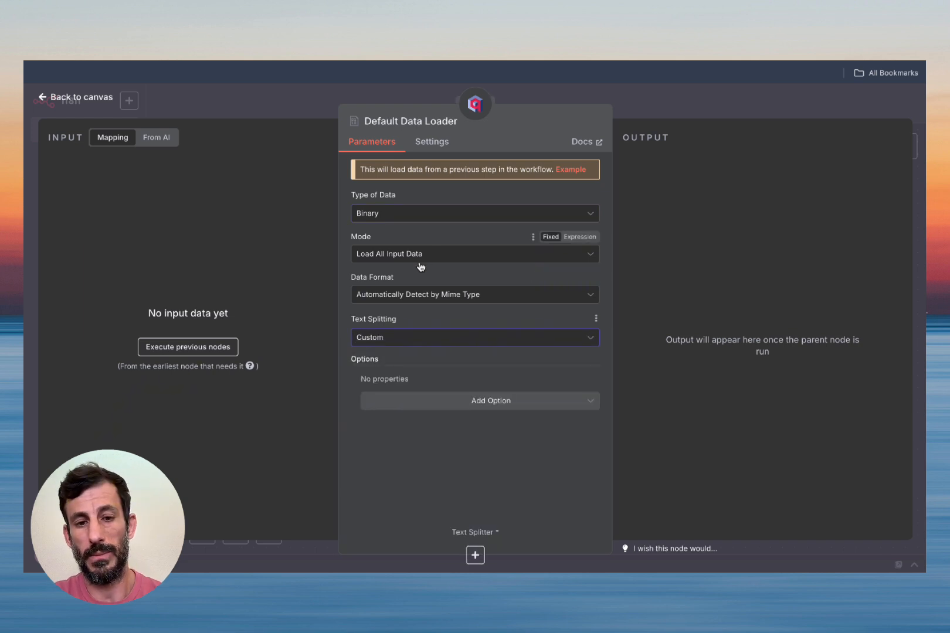
- Attach a Recursive Character Text Splitter to the data loader with chunk size 500 and chunk overlap 100
{"action": "left_click", "coordinate": [475, 555]}
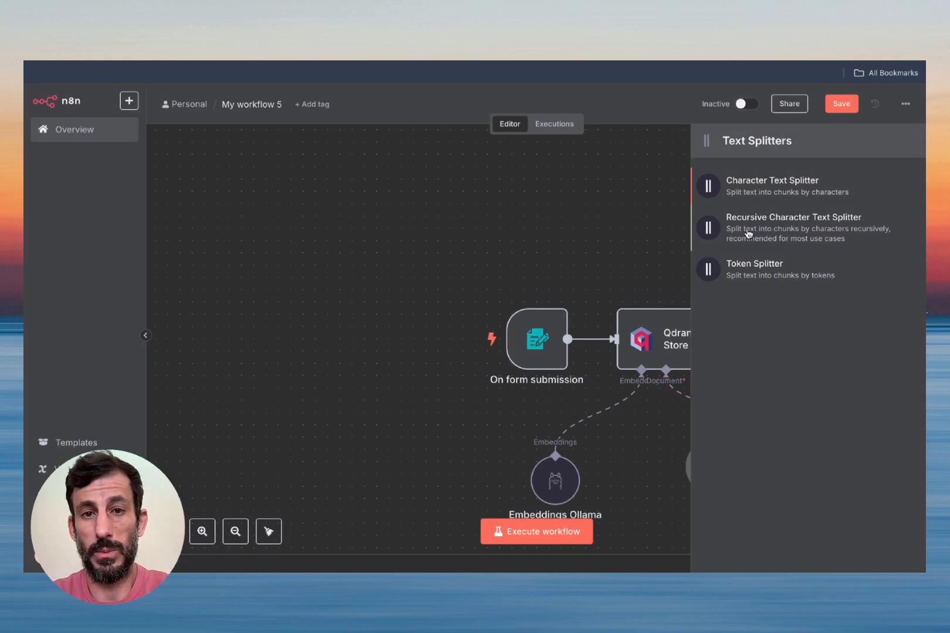
{"action": "left_click", "coordinate": [764, 236]}
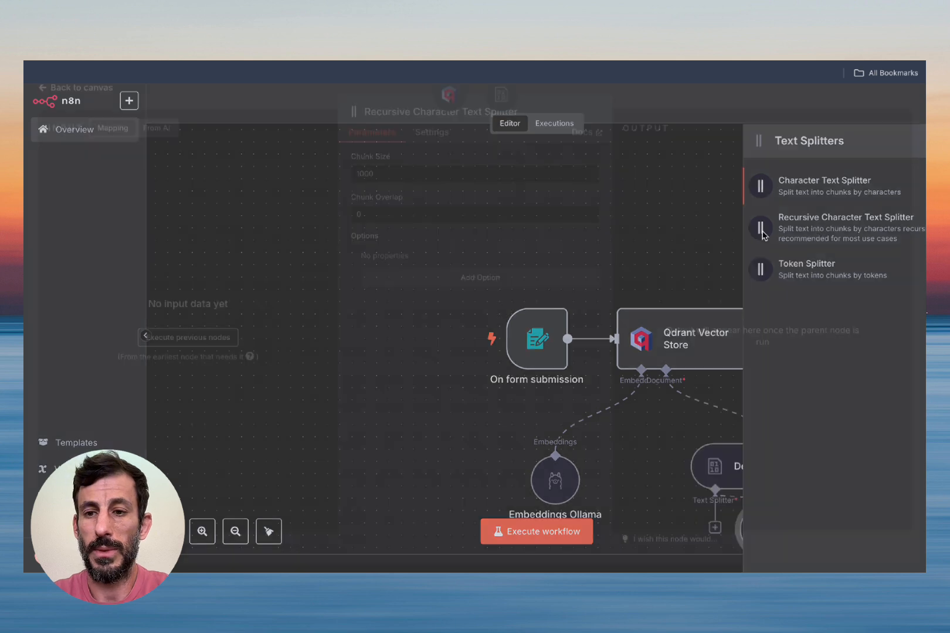
{"action": "double_click", "coordinate": [417, 180]}
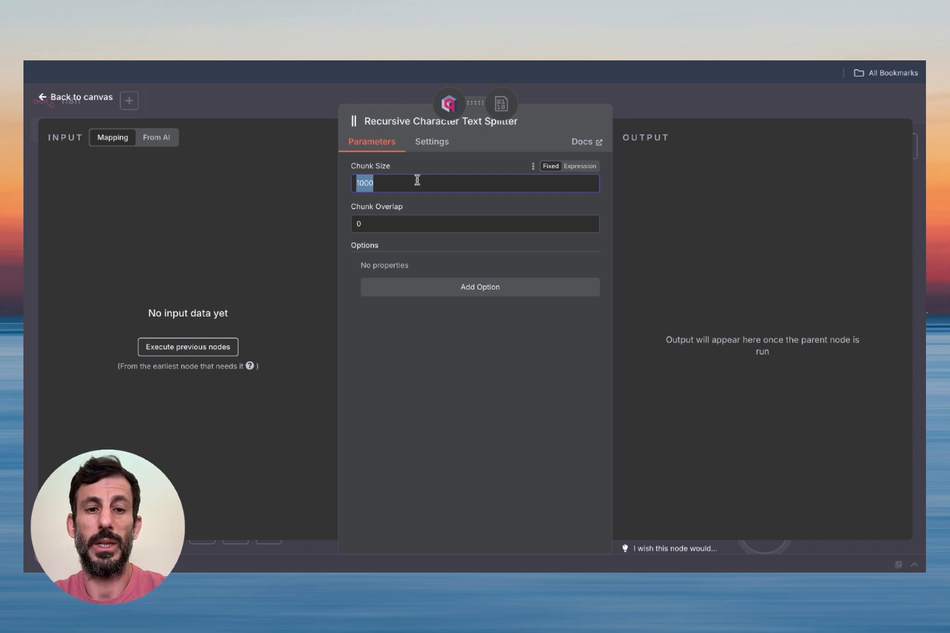
{"action": "type", "text": "500"}
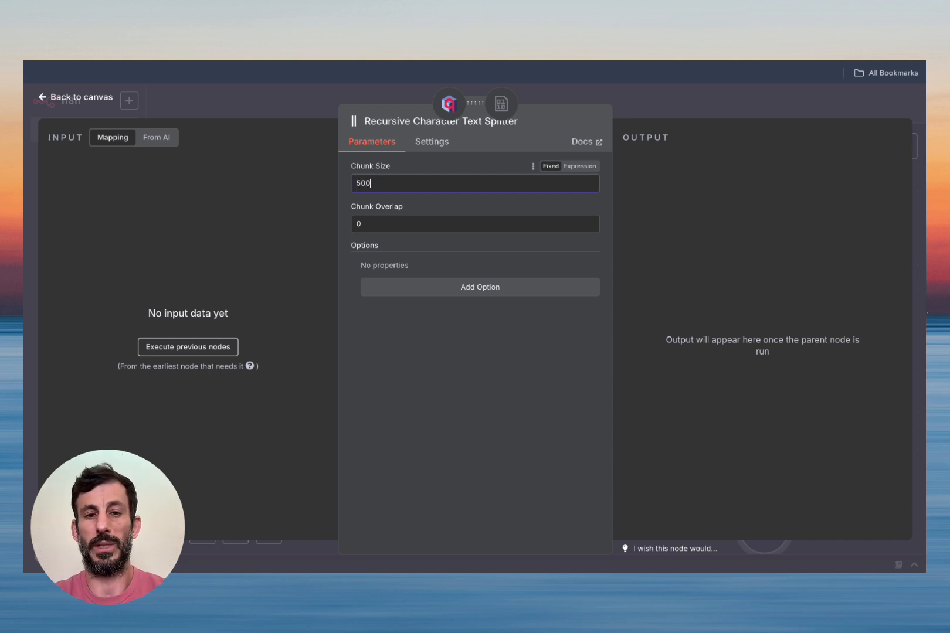
{"action": "left_click", "coordinate": [399, 219]}
{"action": "type", "text": "100"}
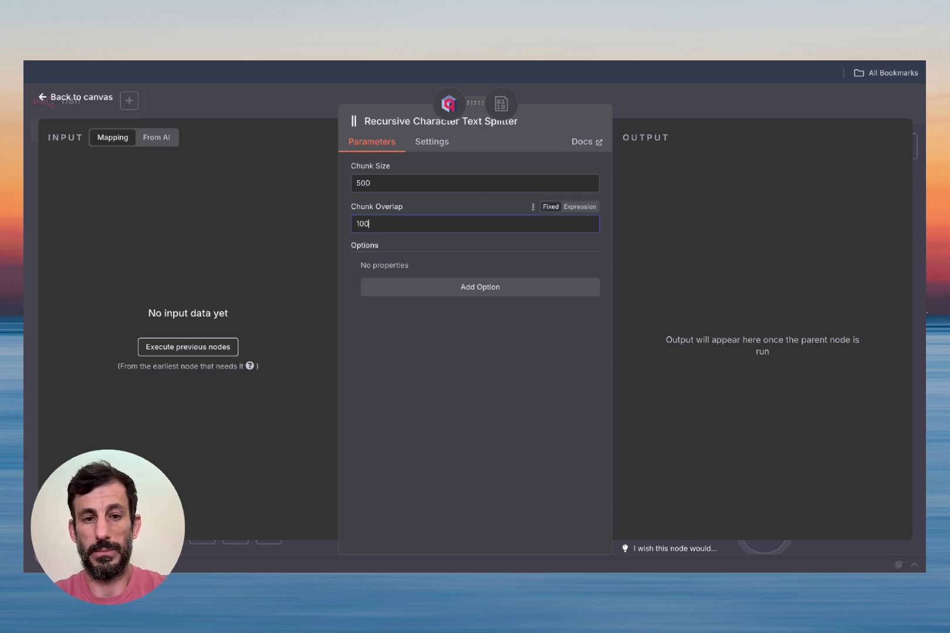
- Move the Recursive Character Text Splitter node to open space below the Default Data Loader and save the workflow
{"action": "left_click", "coordinate": [76, 99]}
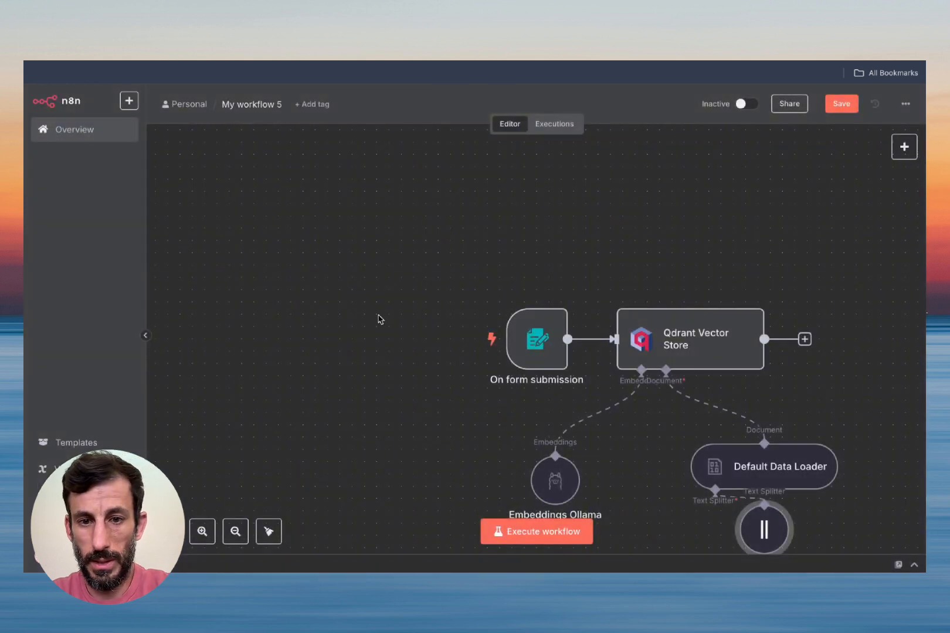
{"action": "scroll", "coordinate": [510, 371], "scroll_direction": "down", "scroll_amount": 3}
{"action": "scroll", "coordinate": [511, 371], "scroll_direction": "right", "scroll_amount": 3}
{"action": "left_click_drag", "start_coordinate": [536, 341], "coordinate": [450, 415]}
{"action": "scroll", "coordinate": [492, 413], "scroll_direction": "up", "scroll_amount": 2}
{"action": "left_click", "coordinate": [842, 106]}
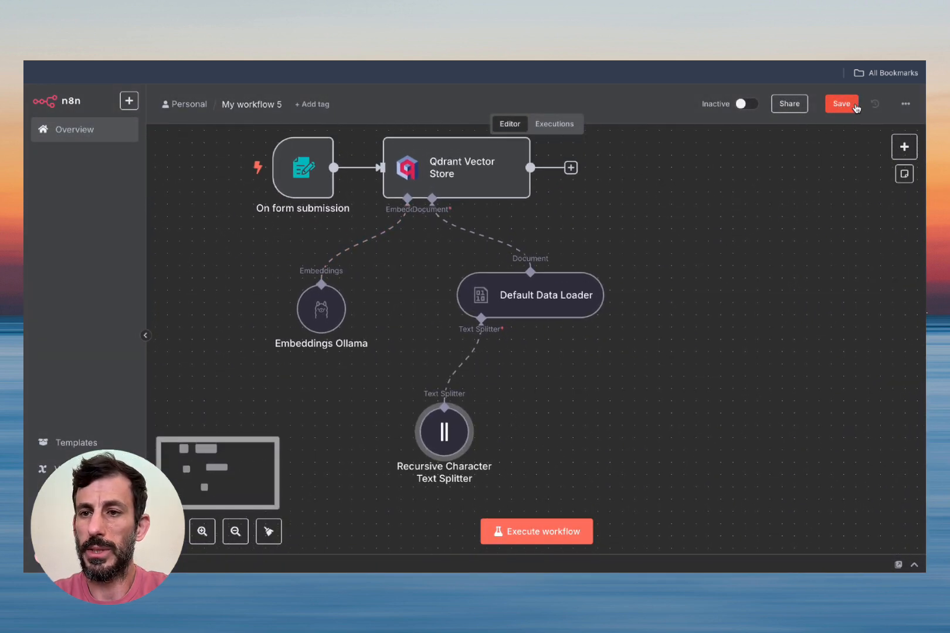
{"action": "scroll", "coordinate": [754, 244], "scroll_direction": "down", "scroll_amount": 2}
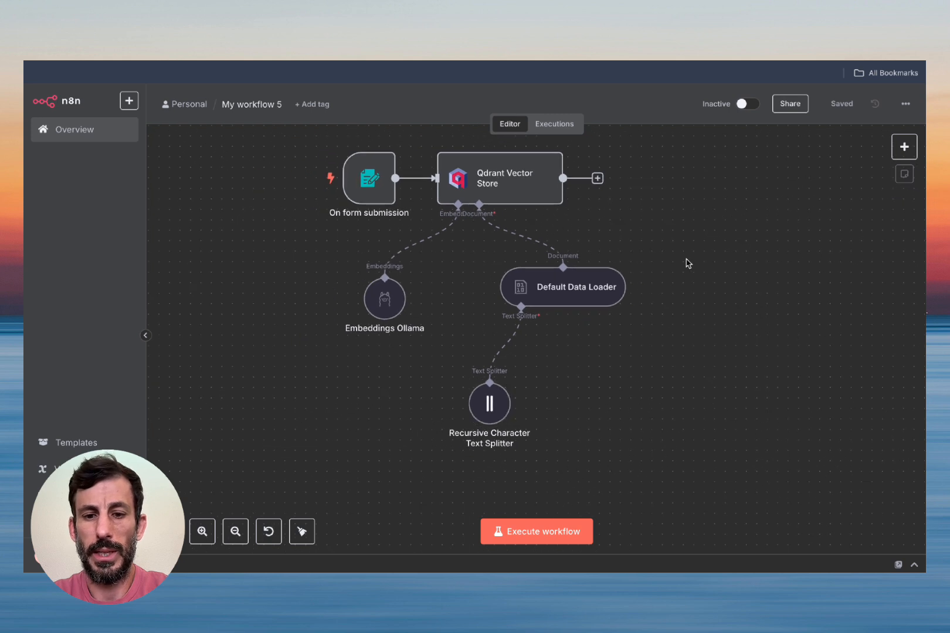
- Execute the workflow, submit Knowledge base.pdf from Downloads through the test form, and close the form
{"action": "left_click", "coordinate": [543, 532]}
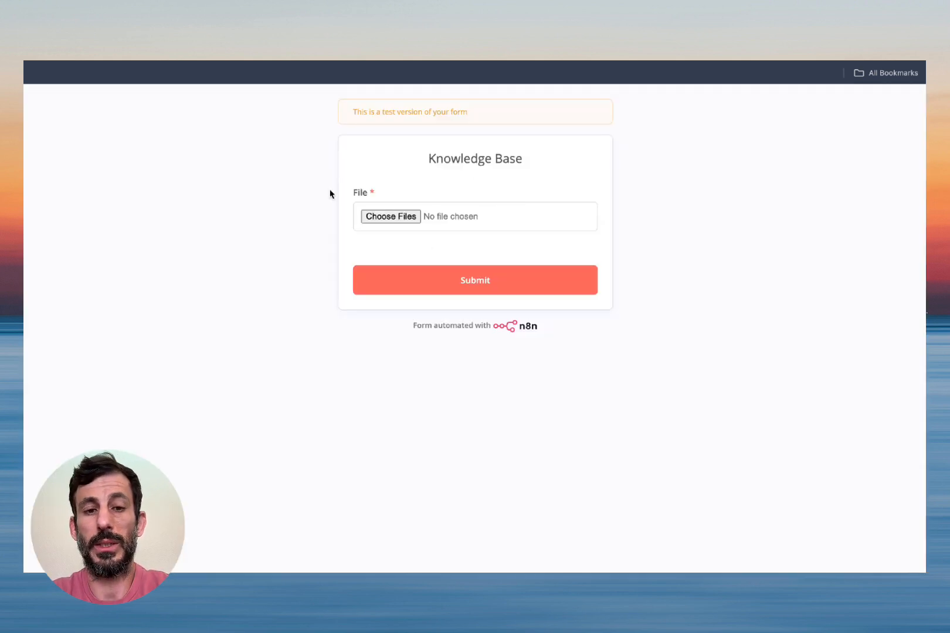
{"action": "left_click", "coordinate": [386, 221]}
{"action": "mouse_move", "coordinate": [372, 270]}
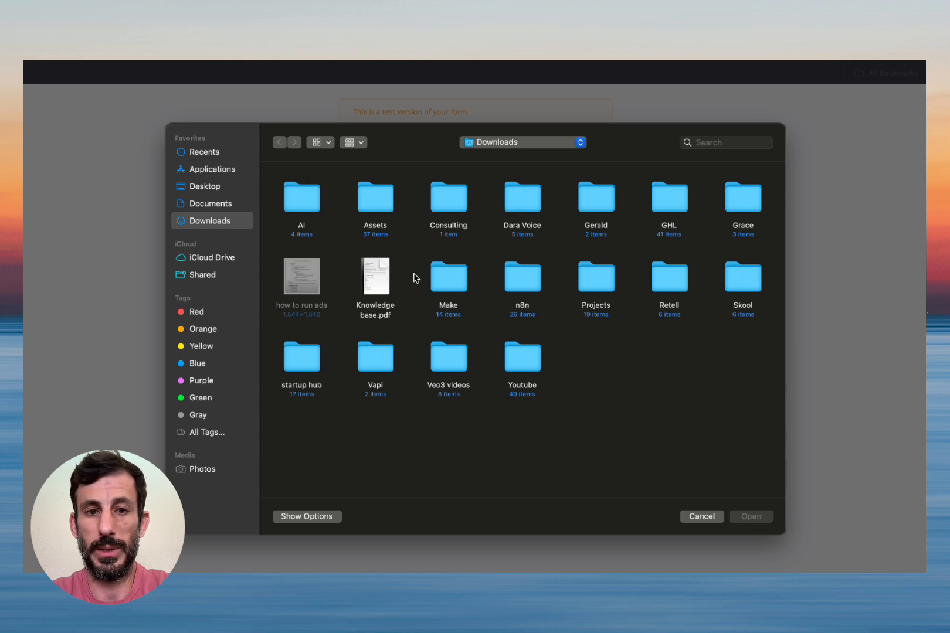
{"action": "left_click", "coordinate": [376, 263]}
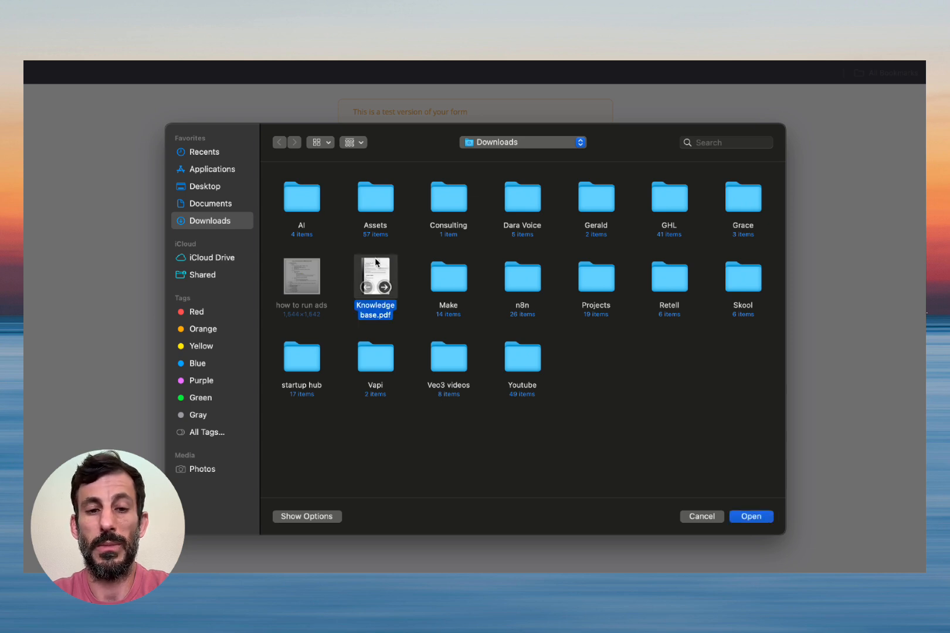
{"action": "double_click", "coordinate": [375, 263]}
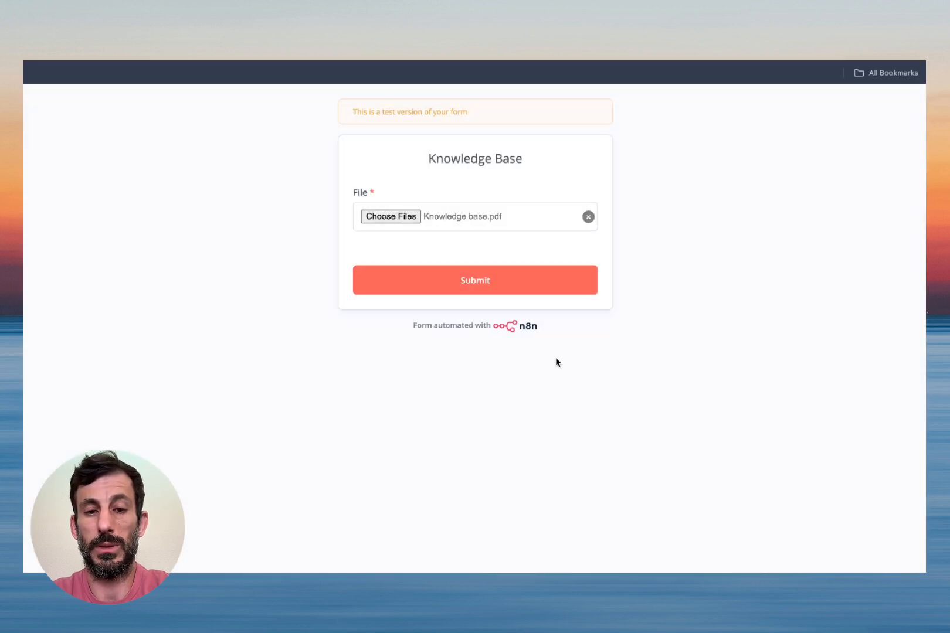
{"action": "left_click", "coordinate": [468, 285]}
{"action": "key", "text": "super+w"}
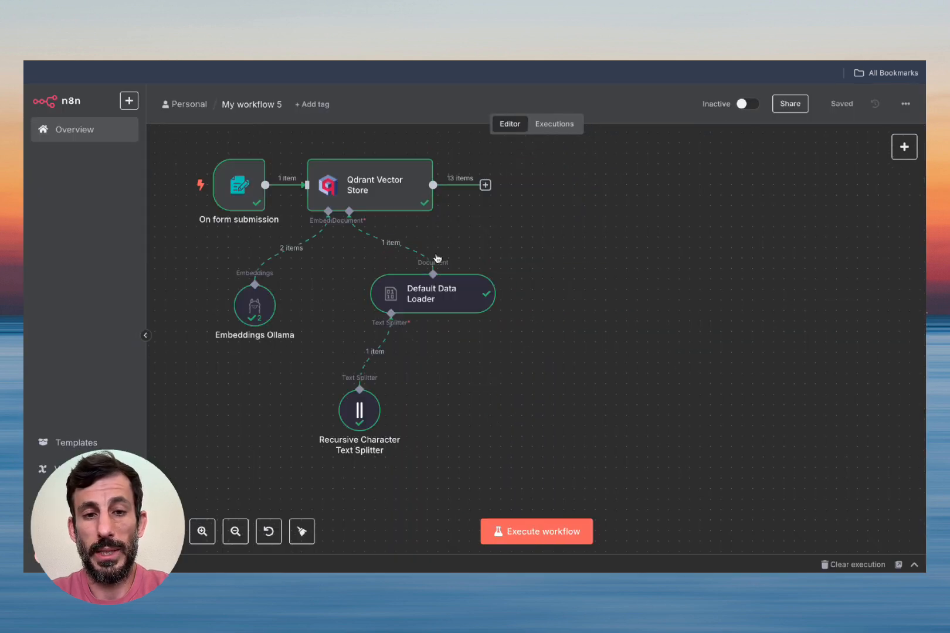
- Switch to Docker Desktop, open the qdrant container's 6333 port address, and go to its dashboard to check the collections
{"action": "mouse_move", "coordinate": [441, 264]}
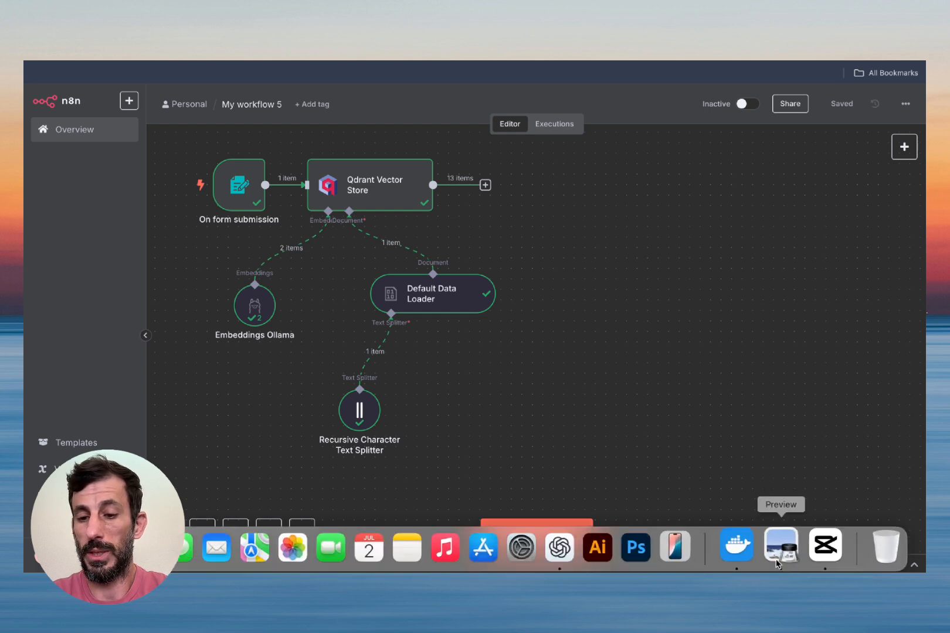
{"action": "left_click", "coordinate": [740, 545]}
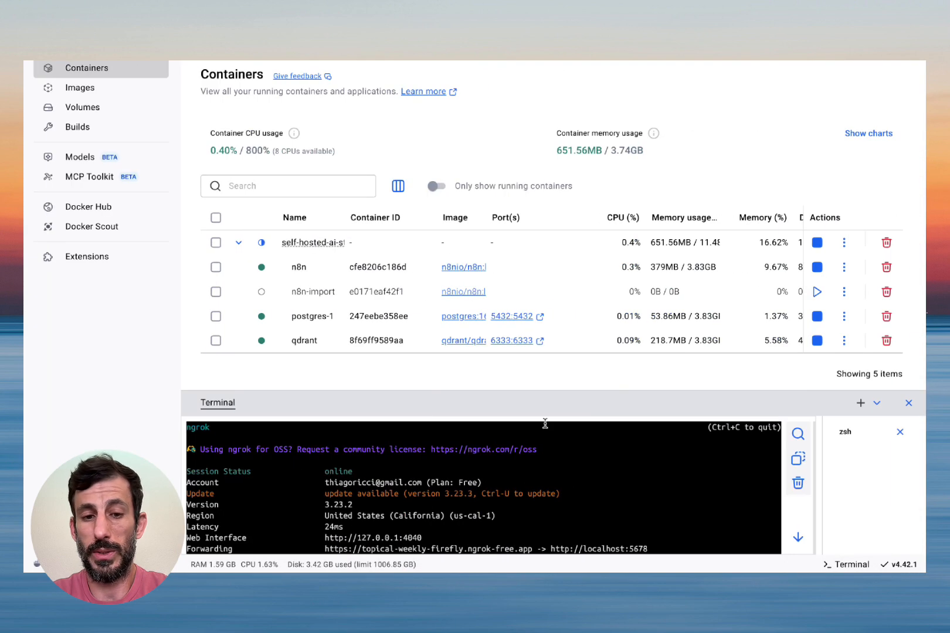
{"action": "left_click", "coordinate": [510, 340]}
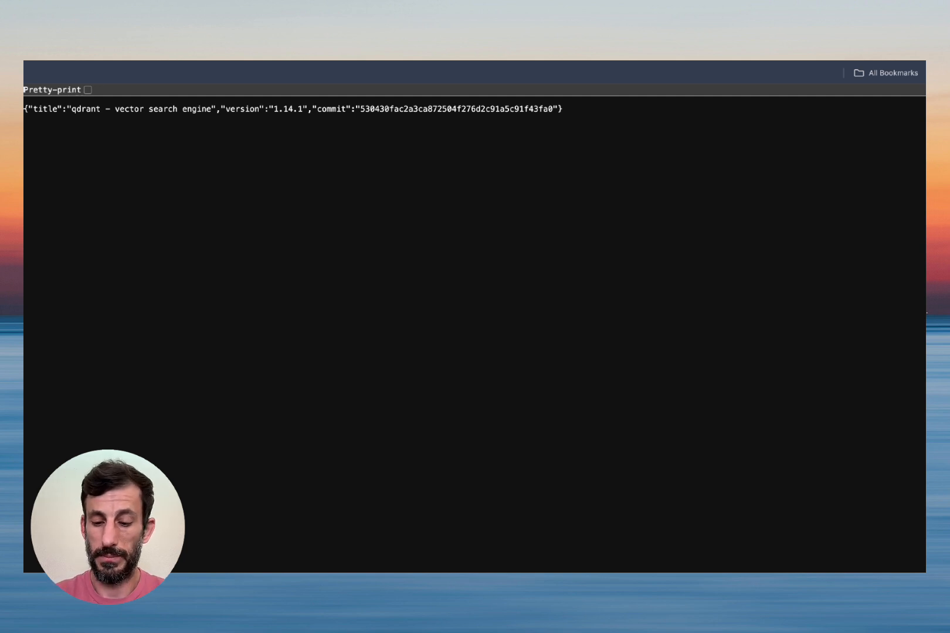
{"action": "type", "text": "/dash"}
{"action": "key", "text": "Return"}
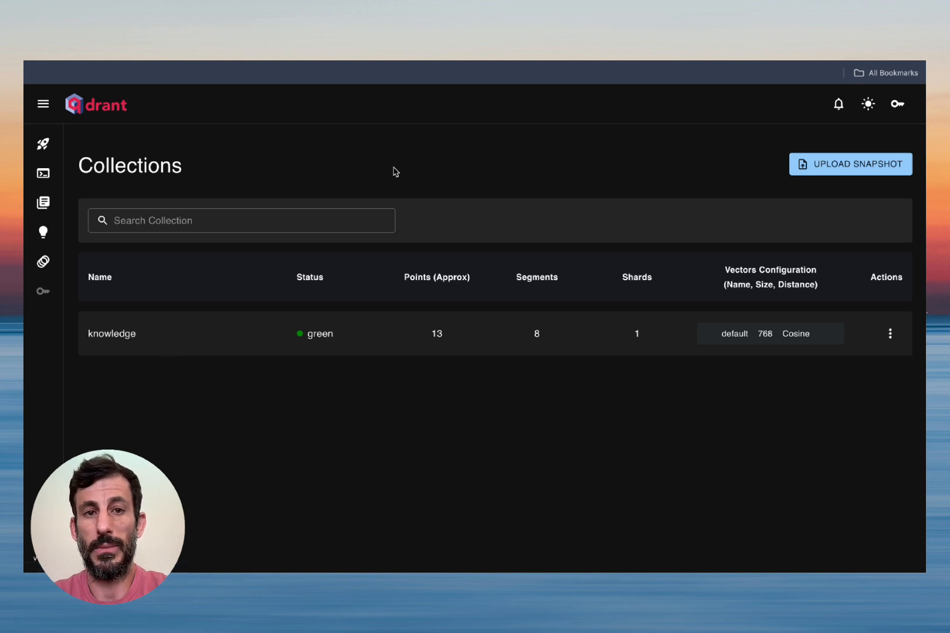
- Return to the n8n workflow, add an On chat message trigger, and place it to the right of the Qdrant Vector Store
{"action": "key", "text": "ctrl+shift+Tab"}
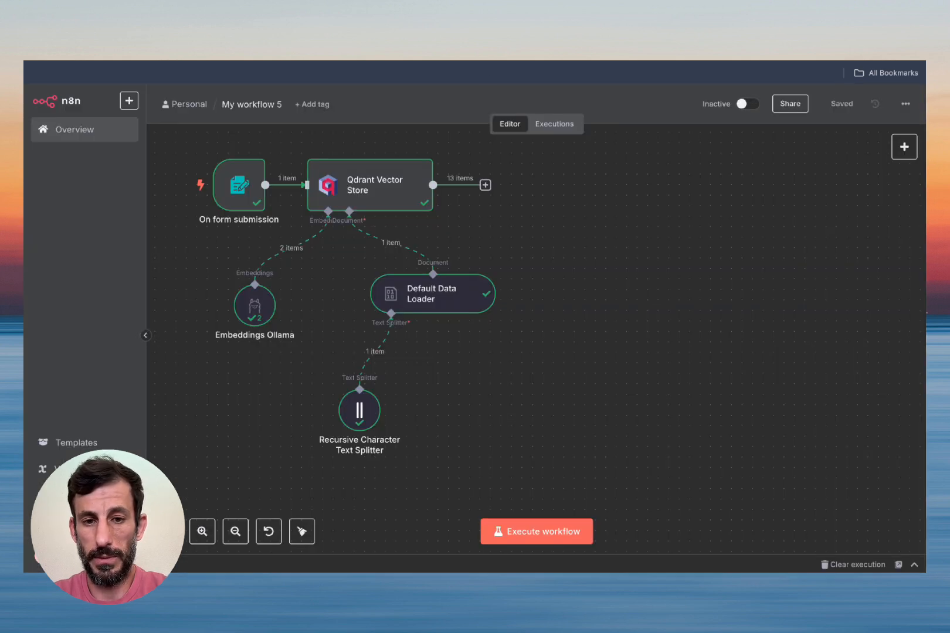
{"action": "scroll", "coordinate": [647, 290], "scroll_direction": "right", "scroll_amount": 3}
{"action": "left_click", "coordinate": [904, 147]}
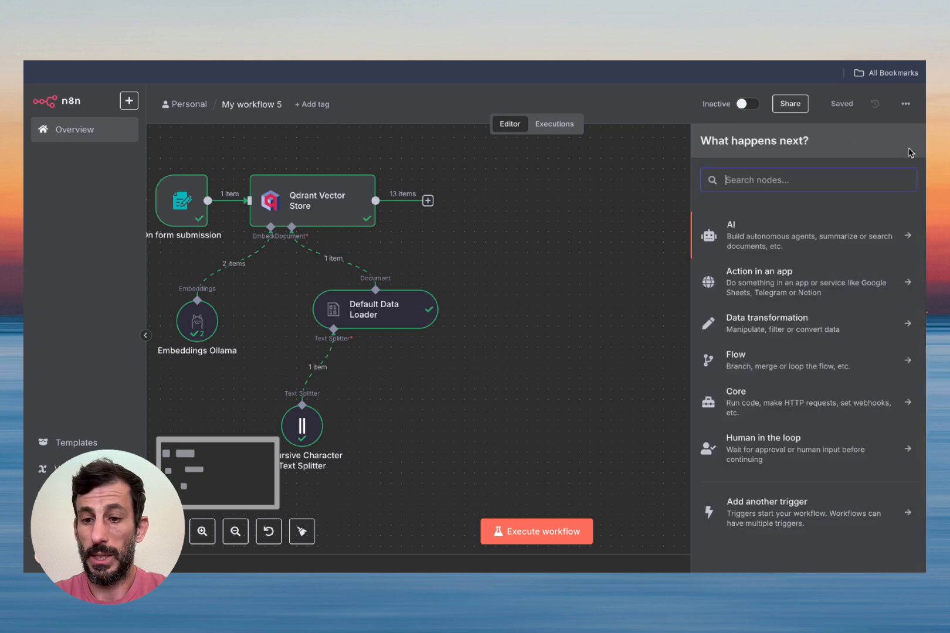
{"action": "left_click", "coordinate": [778, 507]}
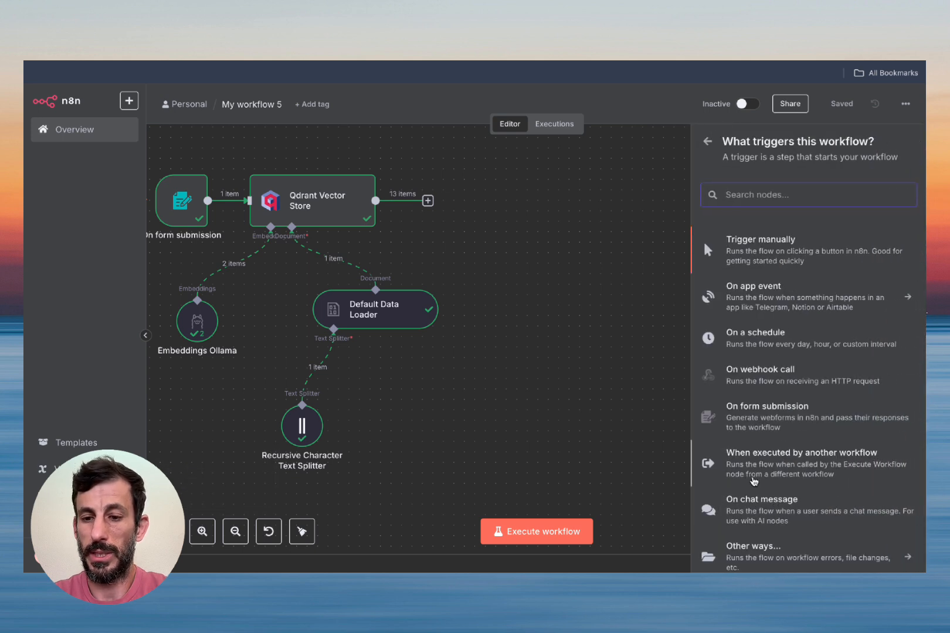
{"action": "left_click", "coordinate": [745, 503]}
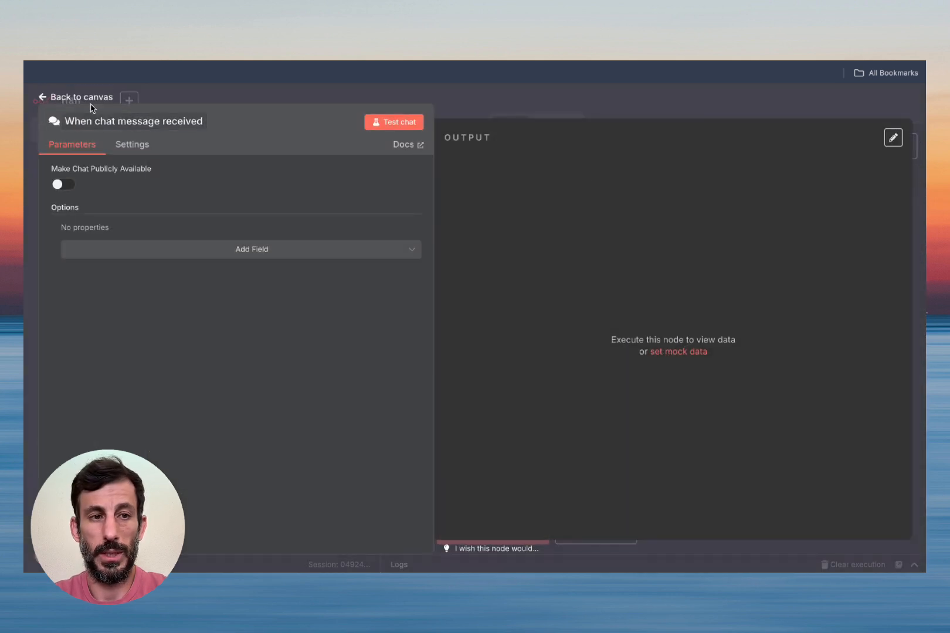
{"action": "left_click", "coordinate": [88, 100]}
{"action": "left_click_drag", "start_coordinate": [597, 300], "coordinate": [563, 224]}
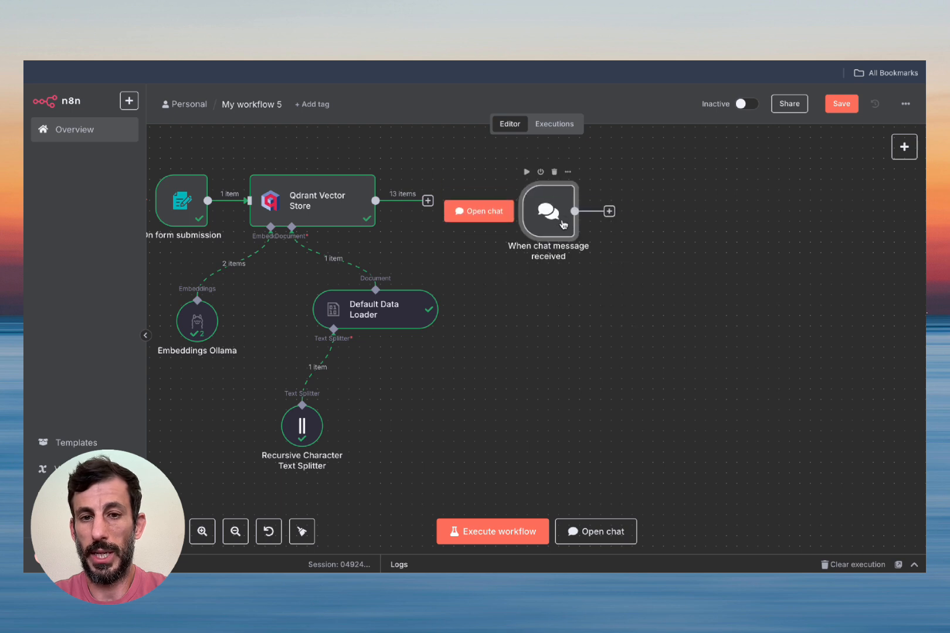
- Connect an AI Agent node after the chat trigger, keeping its default parameters
{"action": "left_click", "coordinate": [609, 211]}
{"action": "left_click", "coordinate": [763, 237]}
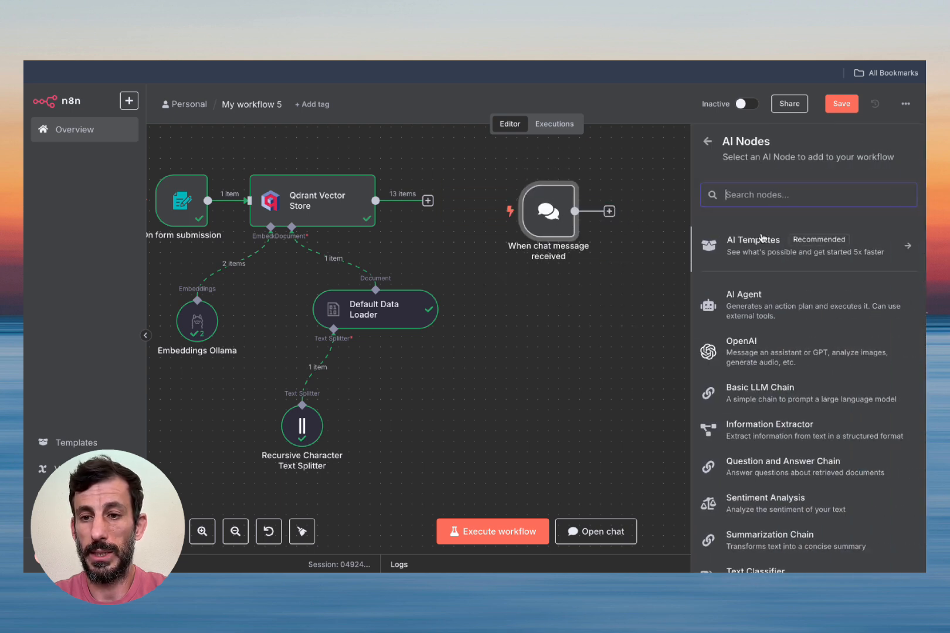
{"action": "left_click", "coordinate": [750, 306]}
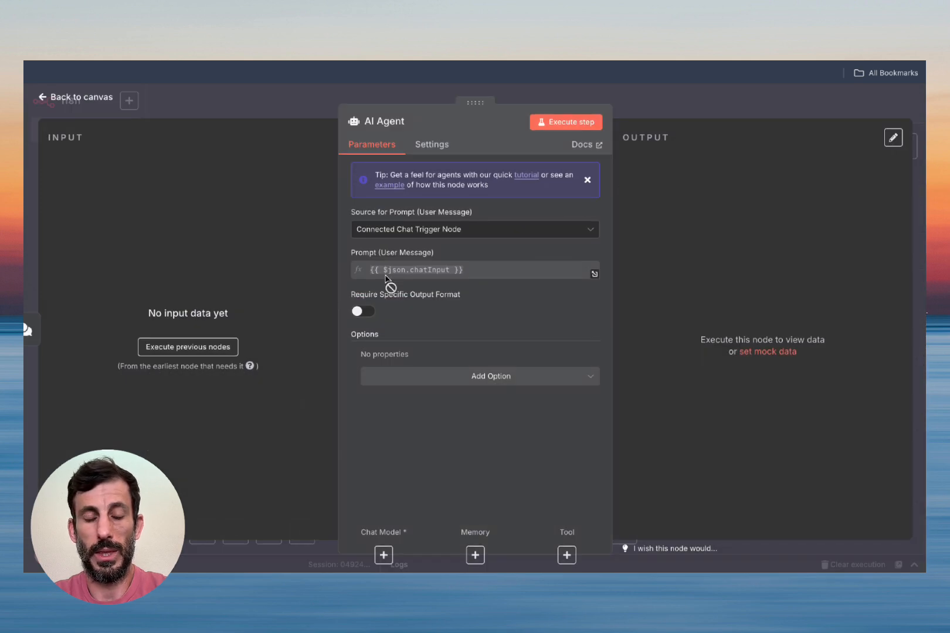
{"action": "left_click", "coordinate": [88, 100]}
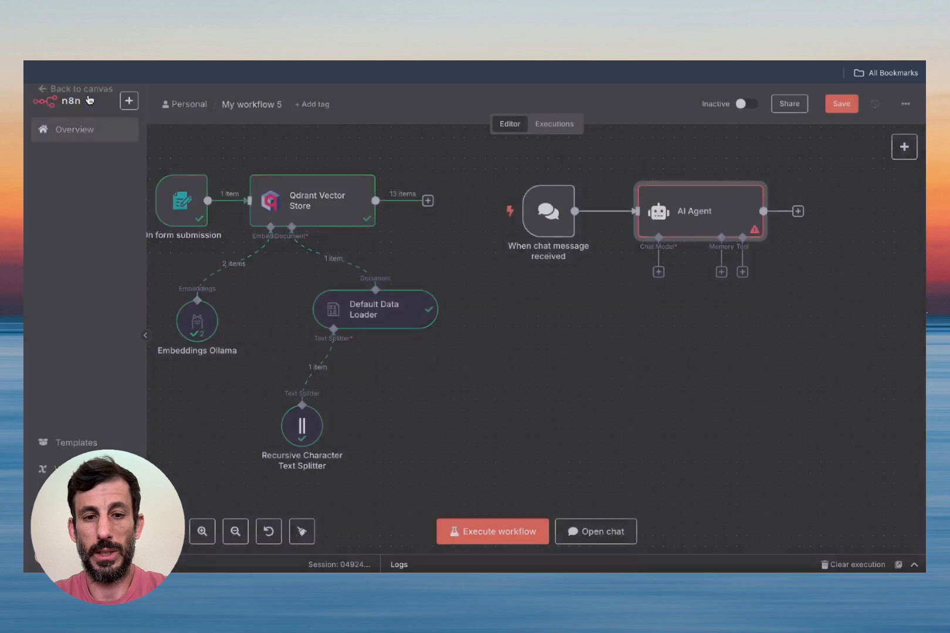
- Attach an OpenAI Chat Model to the AI Agent with its default settings and shift the node left to make room
{"action": "left_click", "coordinate": [658, 272]}
{"action": "scroll", "coordinate": [807, 366], "scroll_direction": "down", "scroll_amount": 3}
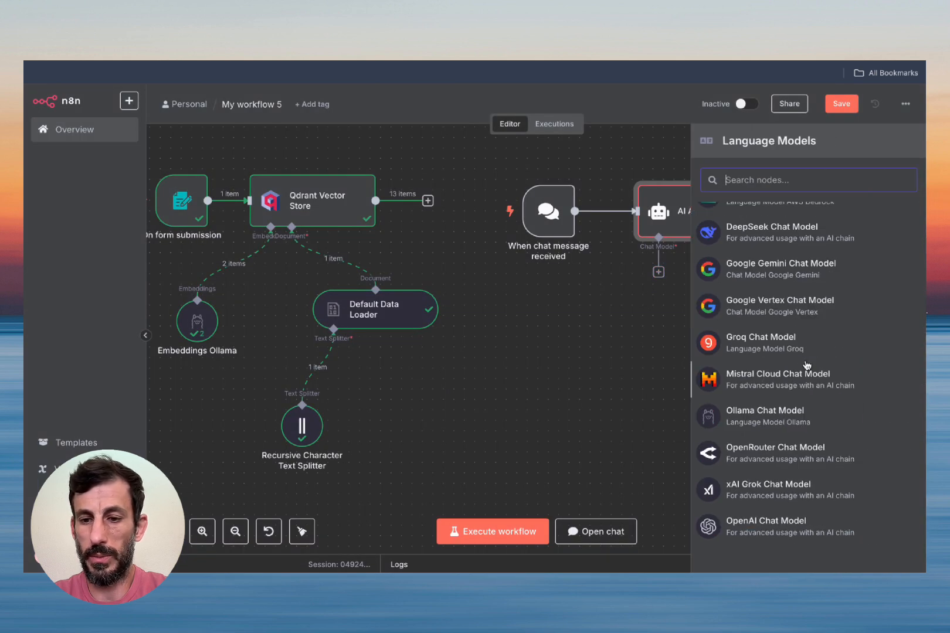
{"action": "left_click", "coordinate": [770, 531]}
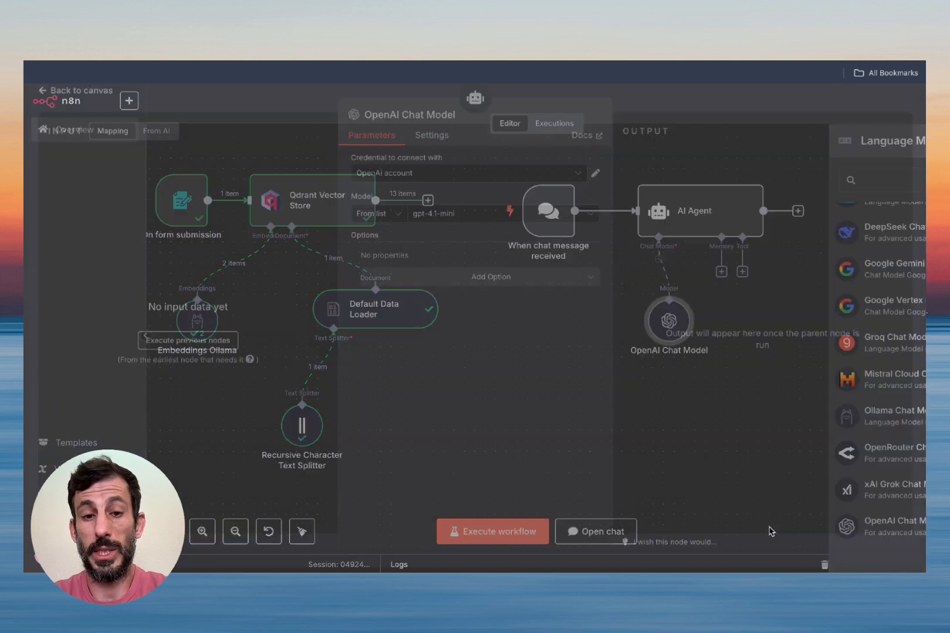
{"action": "left_click", "coordinate": [82, 105]}
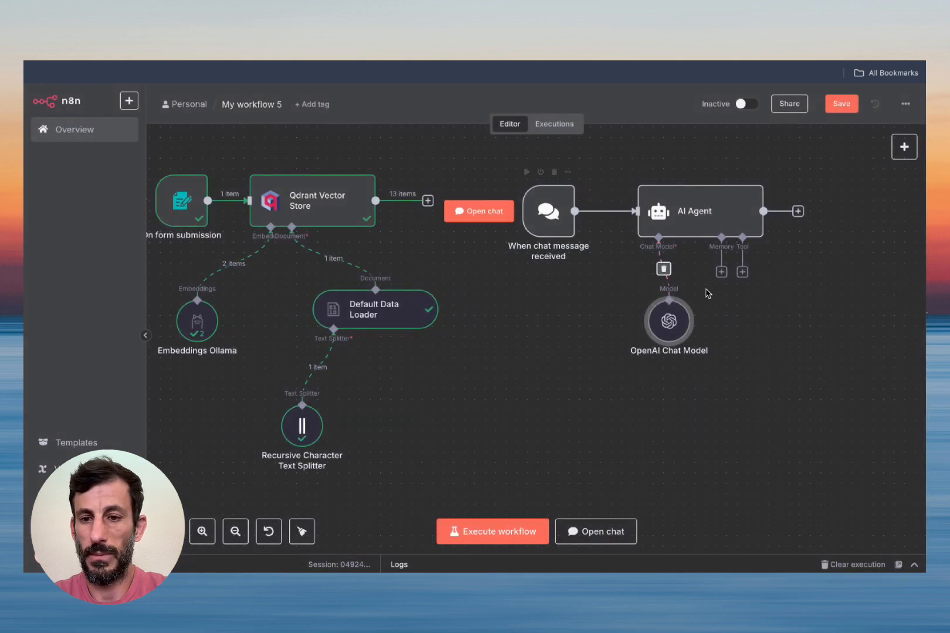
{"action": "left_click_drag", "start_coordinate": [673, 323], "coordinate": [599, 323]}
- Attach Postgres Chat Memory to the AI Agent's memory input with its default settings
{"action": "left_click", "coordinate": [721, 272]}
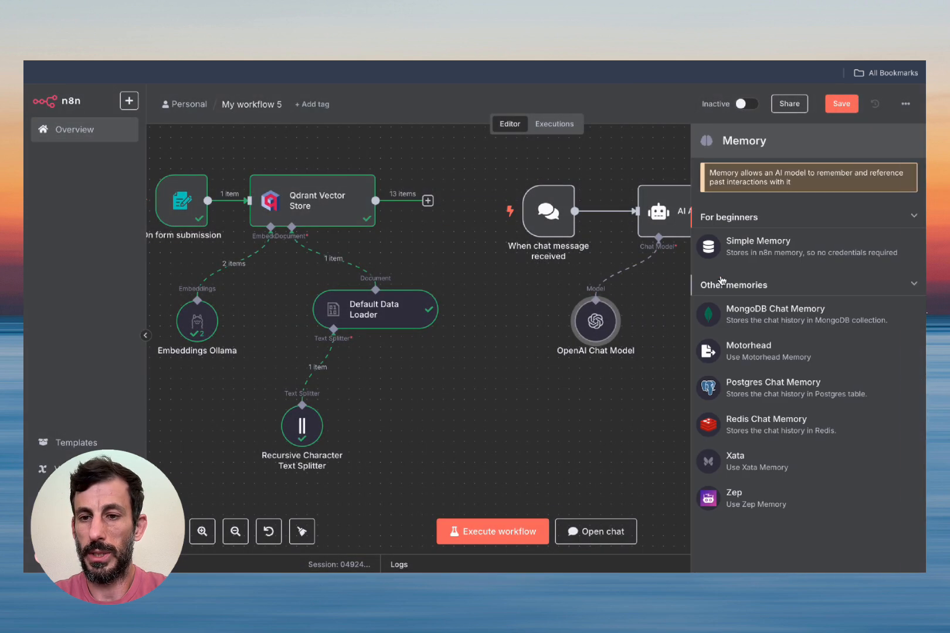
{"action": "left_click", "coordinate": [759, 384]}
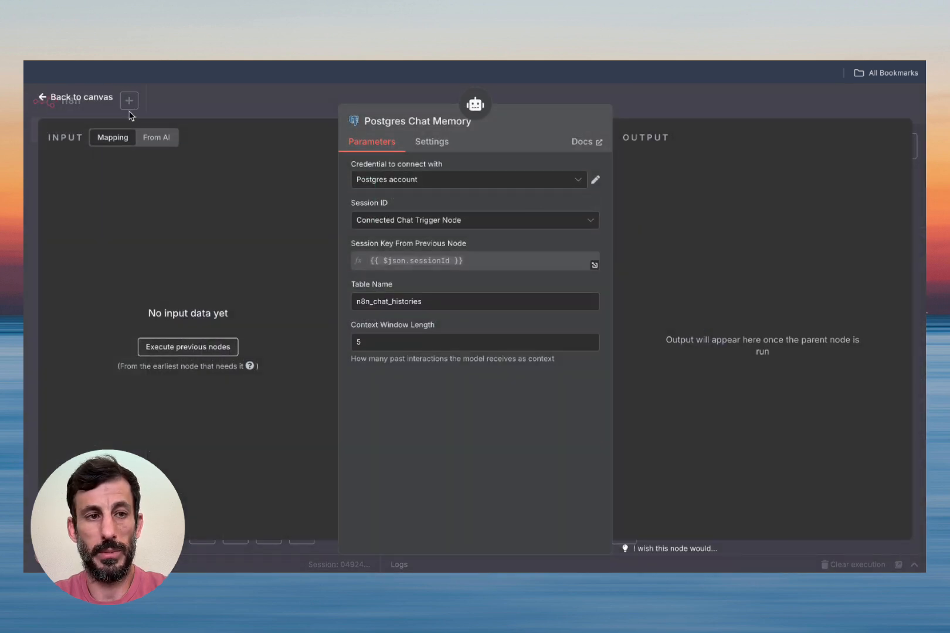
{"action": "left_click", "coordinate": [94, 99]}
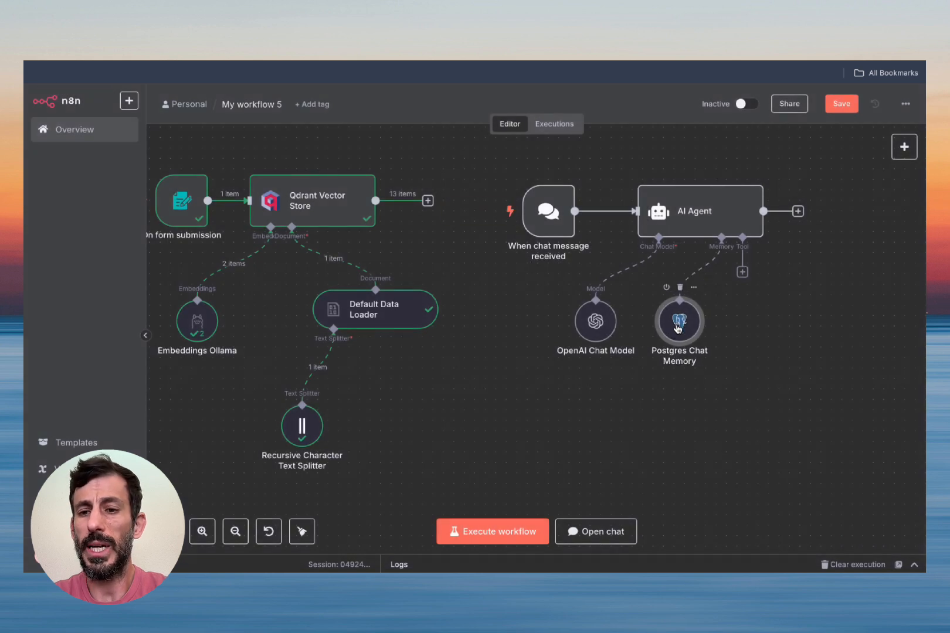
- Add a Qdrant Vector Store tool to the AI Agent with description "to retrieve data base" and the knowledge collection
{"action": "left_click", "coordinate": [742, 272]}
{"action": "type", "text": "qdran"}
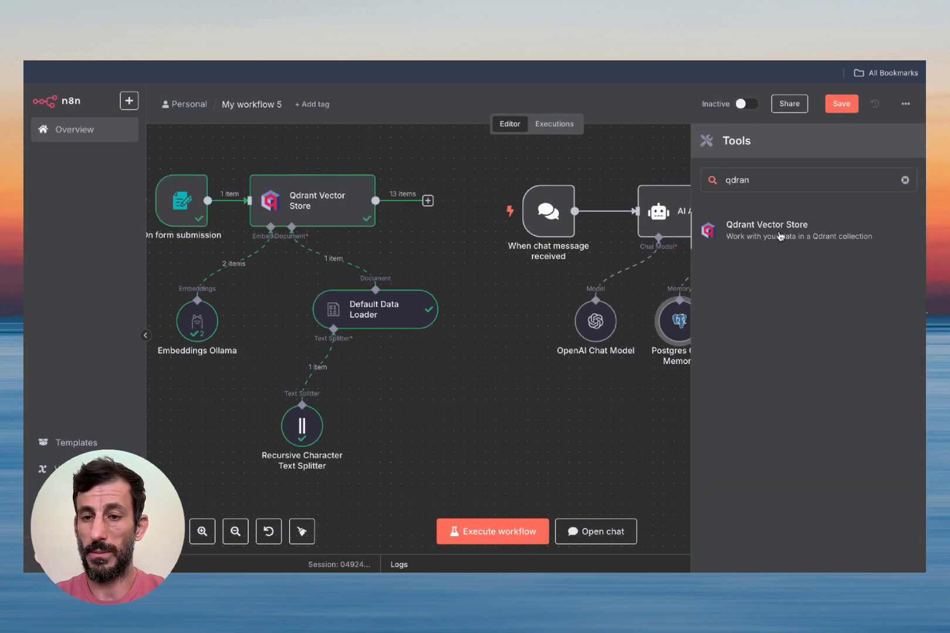
{"action": "left_click", "coordinate": [786, 237]}
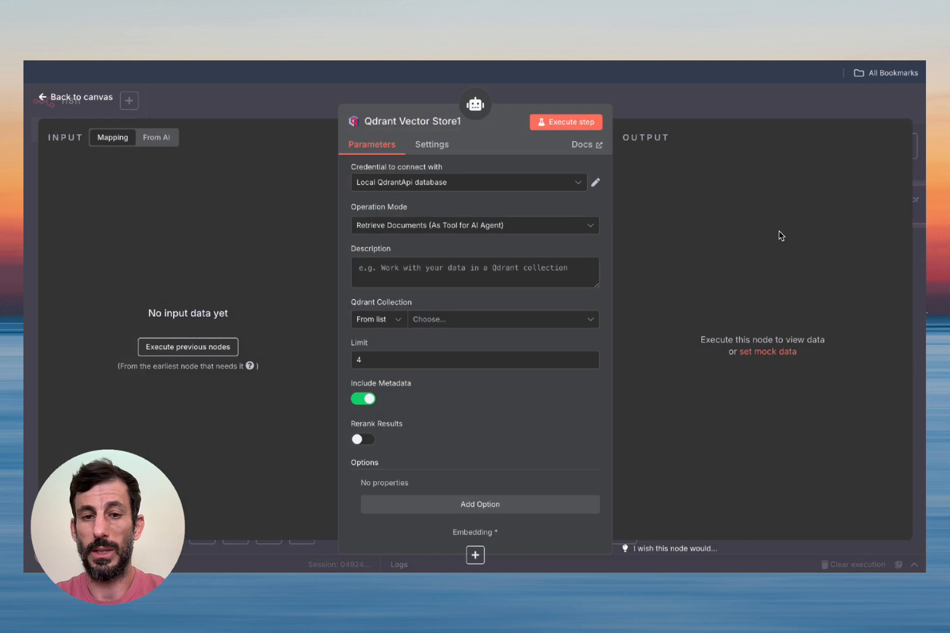
{"action": "left_click", "coordinate": [413, 275]}
{"action": "type", "text": "to re"}
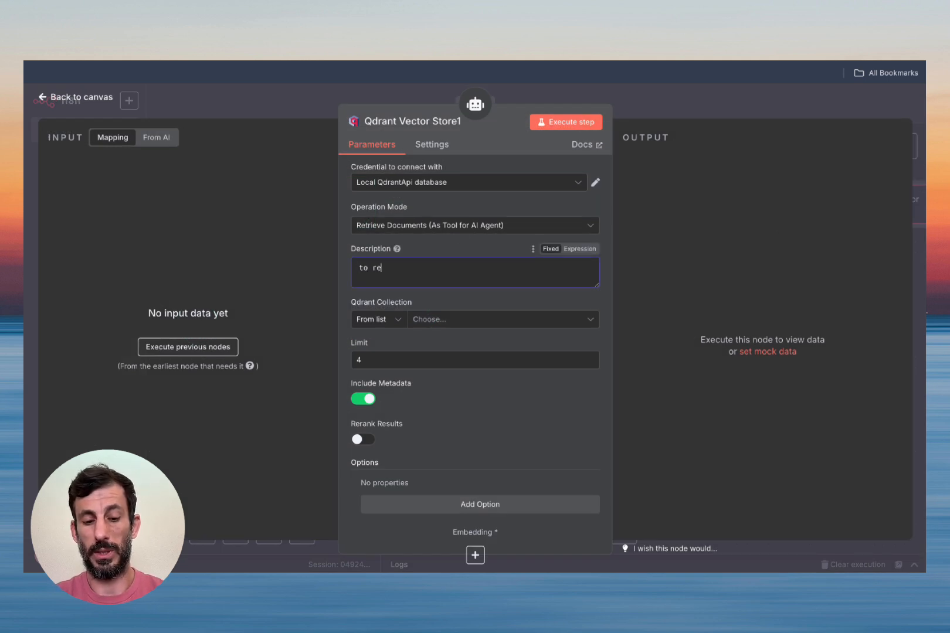
{"action": "type", "text": "trieve data base"}
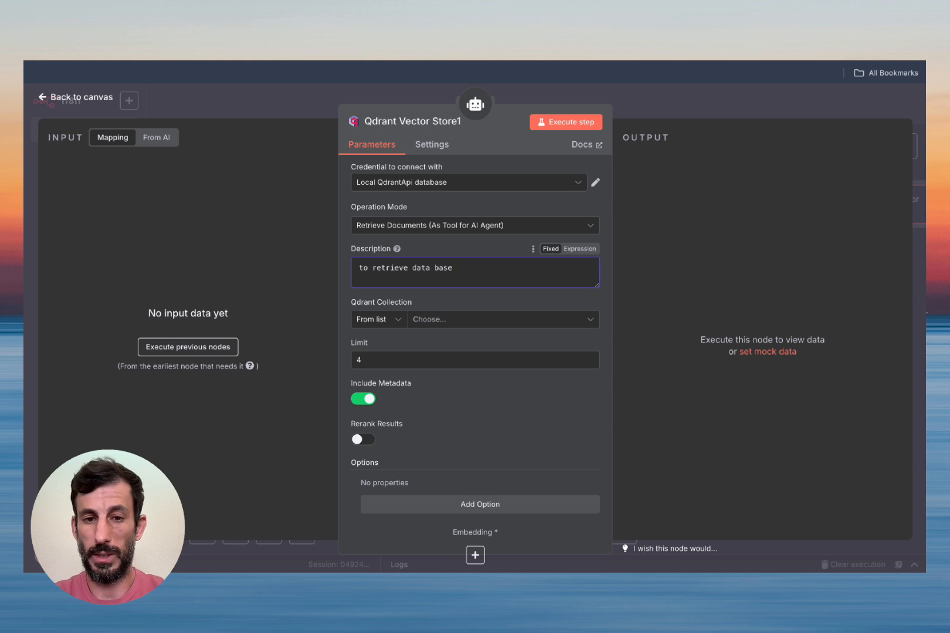
{"action": "left_click", "coordinate": [451, 325]}
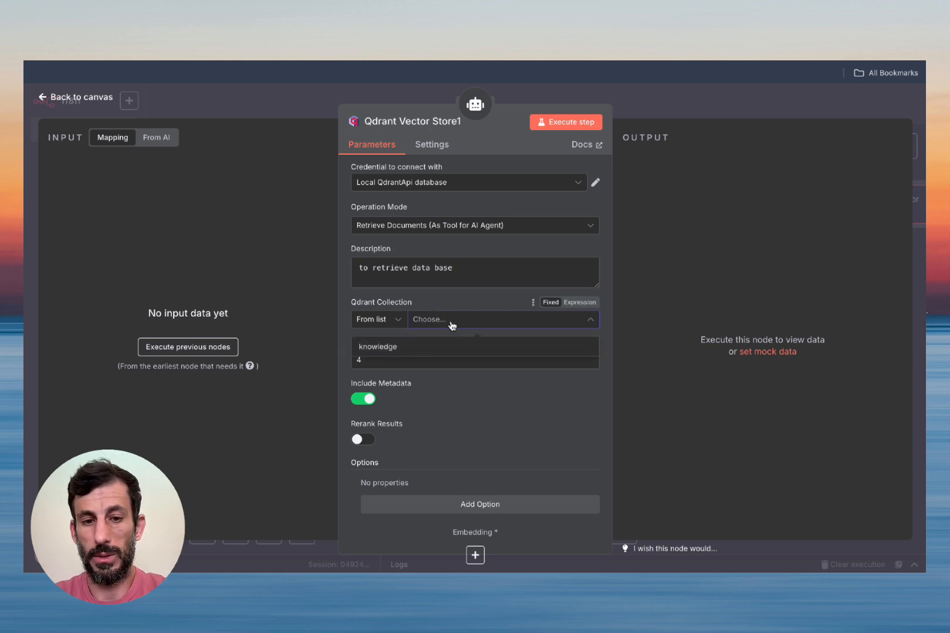
{"action": "left_click", "coordinate": [384, 349]}
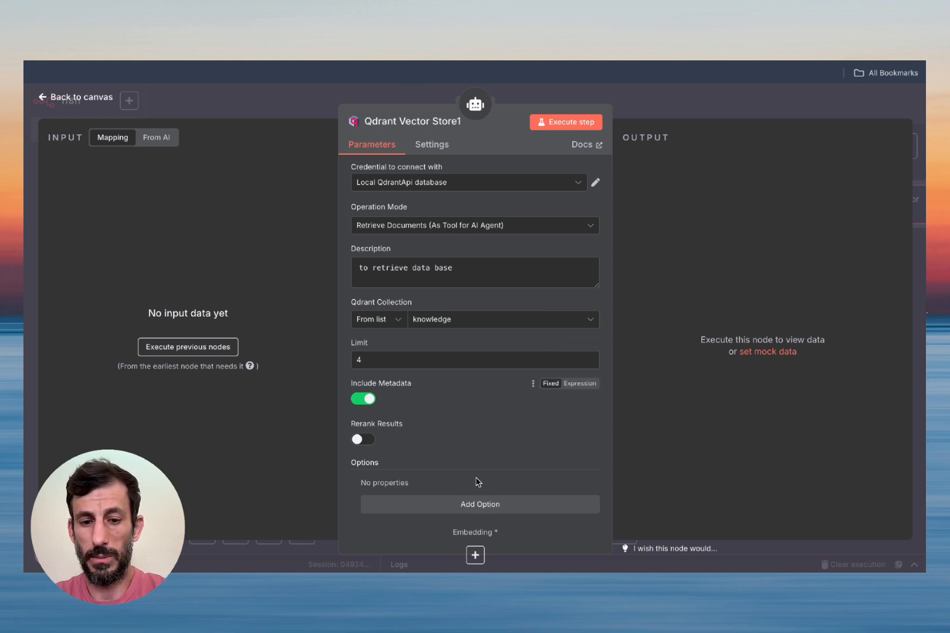
- Attach an Embeddings Ollama node to the agent's Qdrant tool and set its model to nomic-embed-text:latest
{"action": "left_click", "coordinate": [475, 555]}
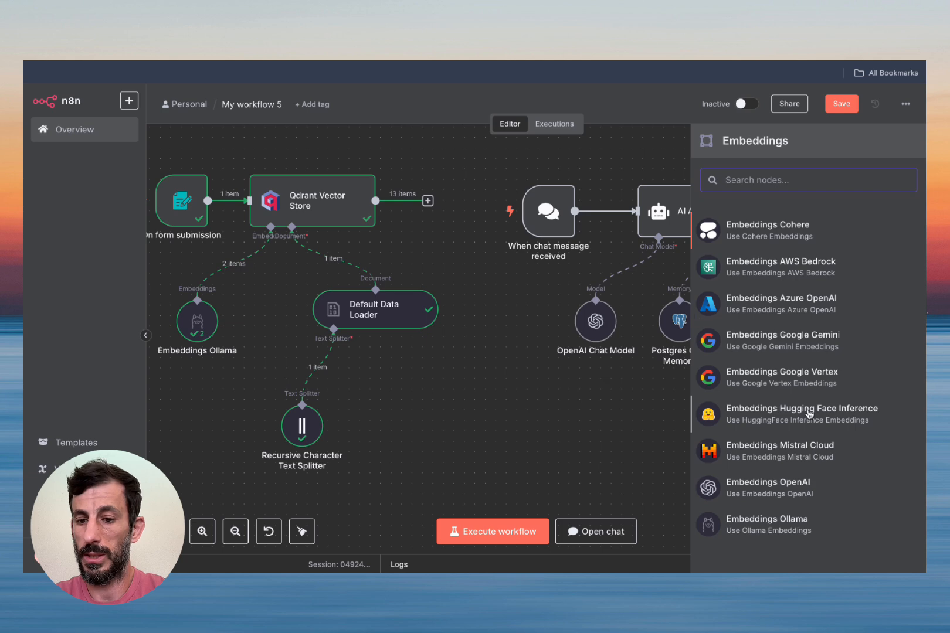
{"action": "left_click", "coordinate": [799, 525]}
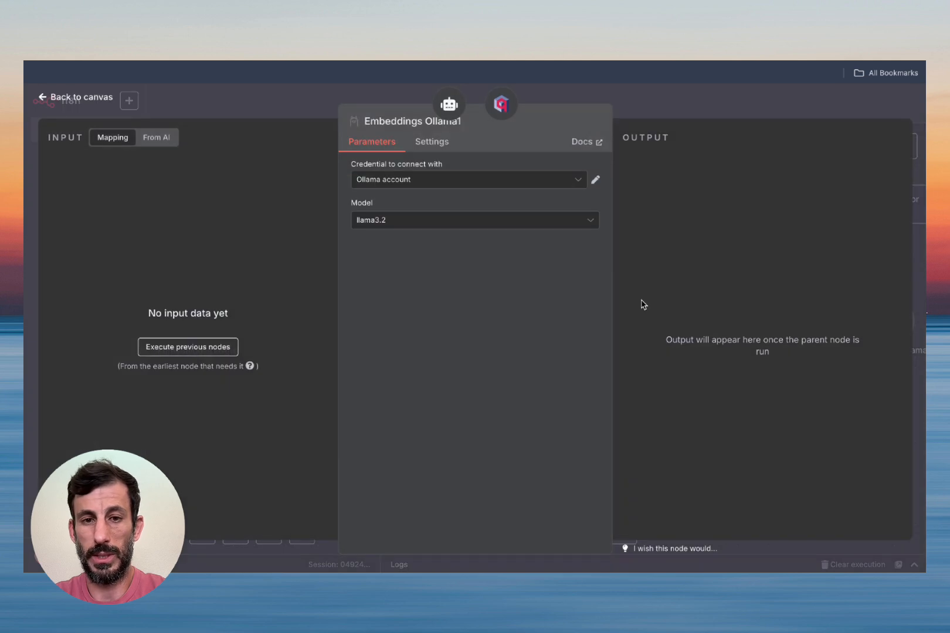
{"action": "left_click", "coordinate": [416, 220]}
{"action": "left_click", "coordinate": [410, 316]}
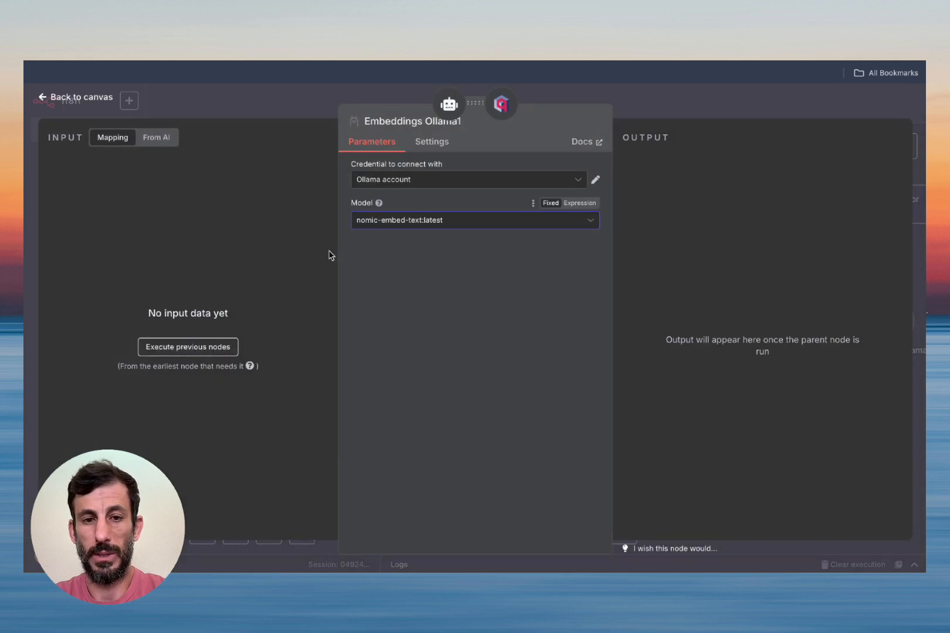
- Place the agent's Qdrant Vector Store tool below the AI Agent with its Embeddings Ollama node beneath it, and save the workflow
{"action": "left_click", "coordinate": [88, 100]}
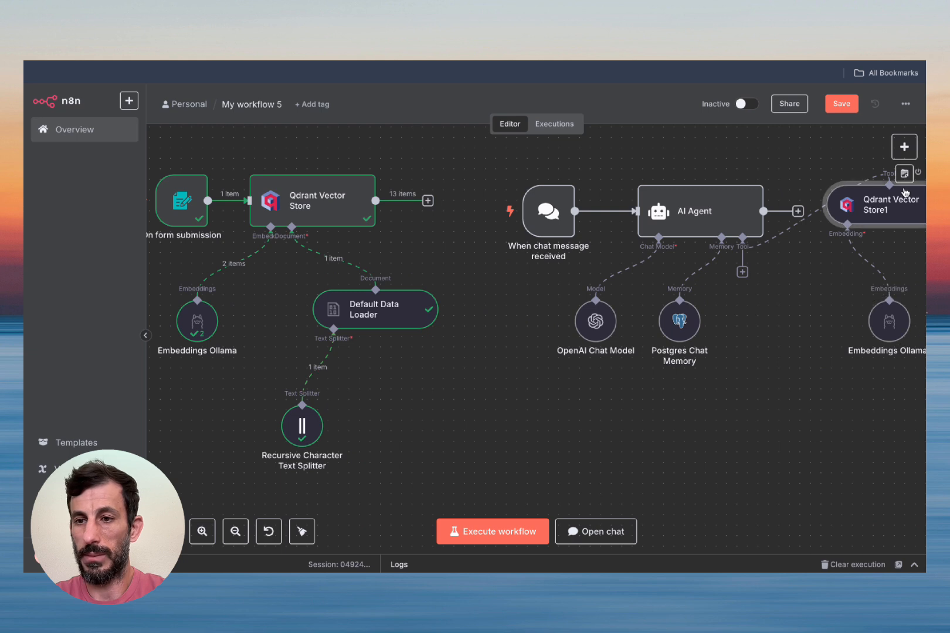
{"action": "left_click_drag", "start_coordinate": [910, 198], "coordinate": [730, 414]}
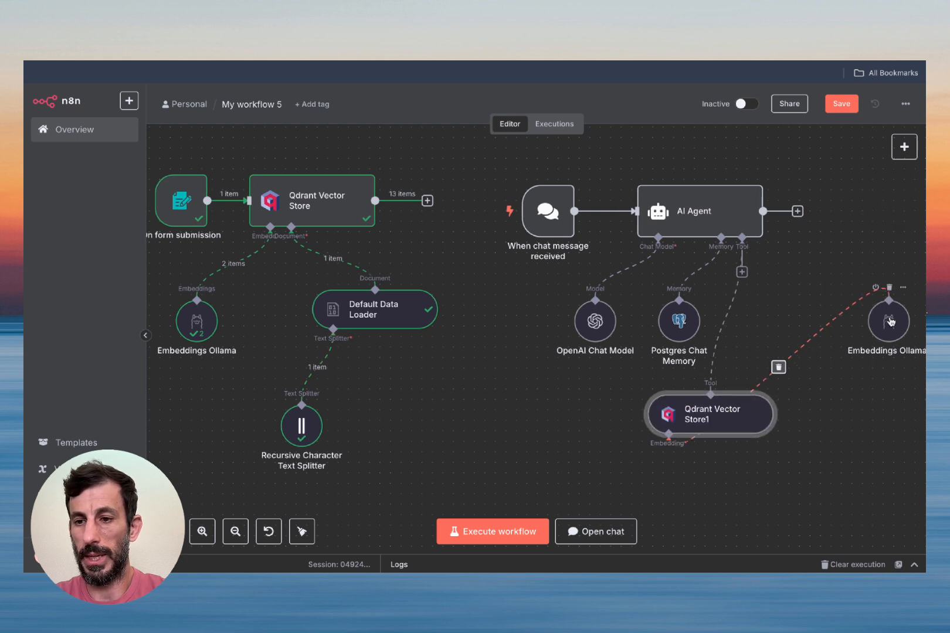
{"action": "left_click_drag", "start_coordinate": [889, 322], "coordinate": [587, 352]}
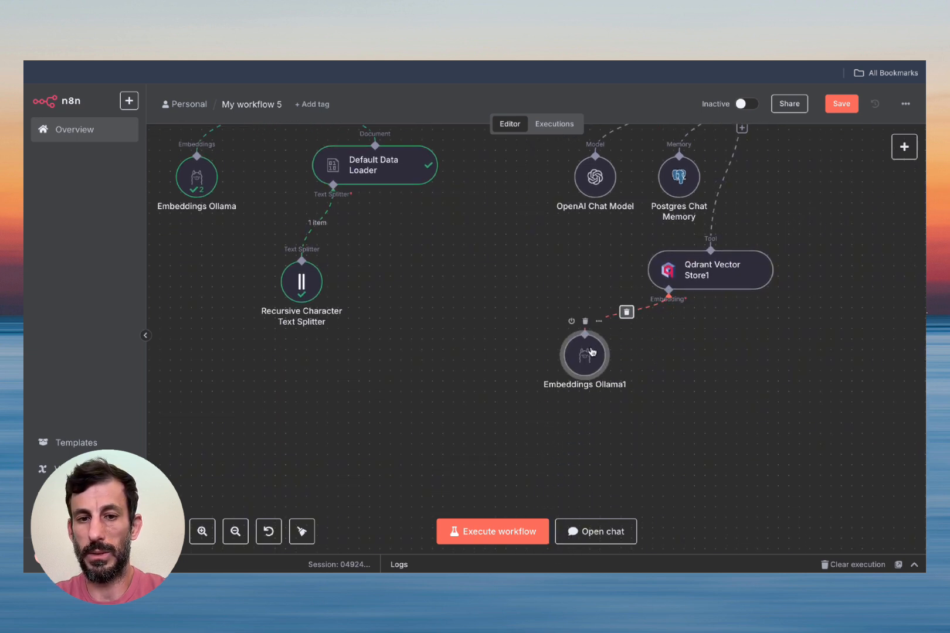
{"action": "key", "text": "1"}
{"action": "left_click", "coordinate": [845, 105]}
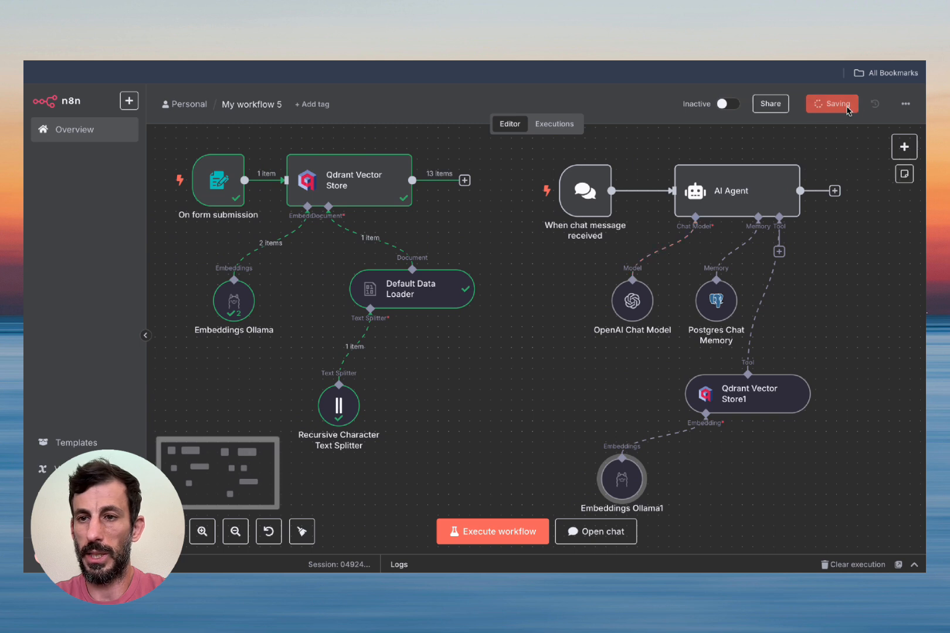
- Ask the workflow's chat "do you have any entree with chicken ?" and check the answer against the Entrees section of the menu document
{"action": "scroll", "coordinate": [703, 286], "scroll_direction": "down", "scroll_amount": 2}
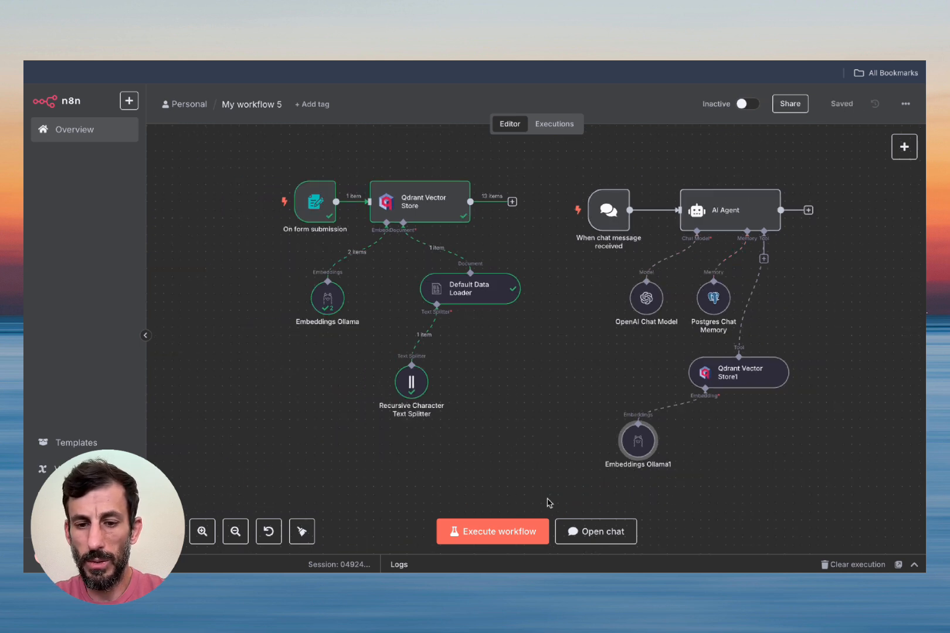
{"action": "left_click", "coordinate": [598, 533]}
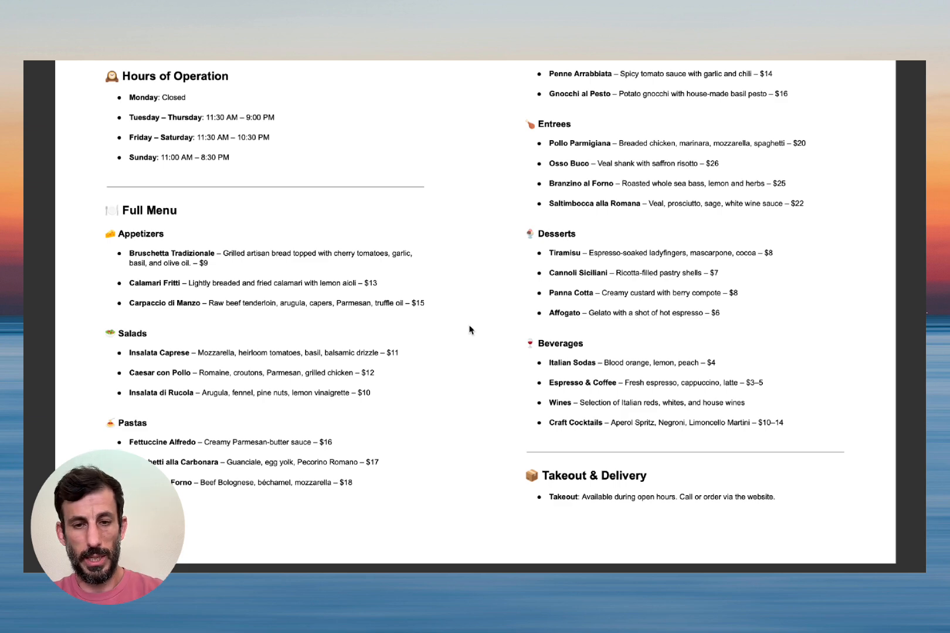
{"action": "key", "text": "ctrl+Right"}
{"action": "left_click", "coordinate": [250, 546]}
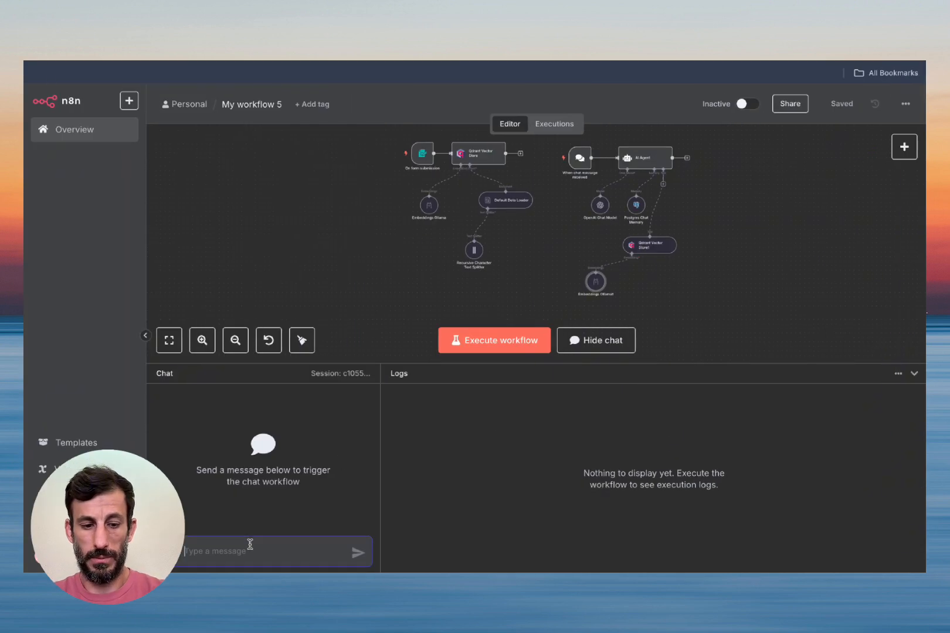
{"action": "type", "text": "do you have "}
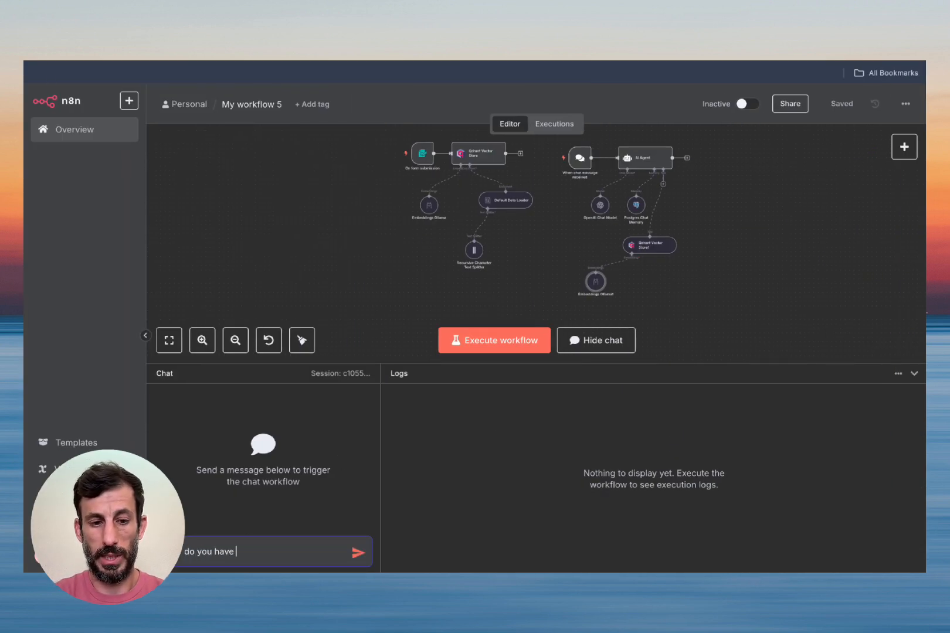
{"action": "type", "text": "any entree "}
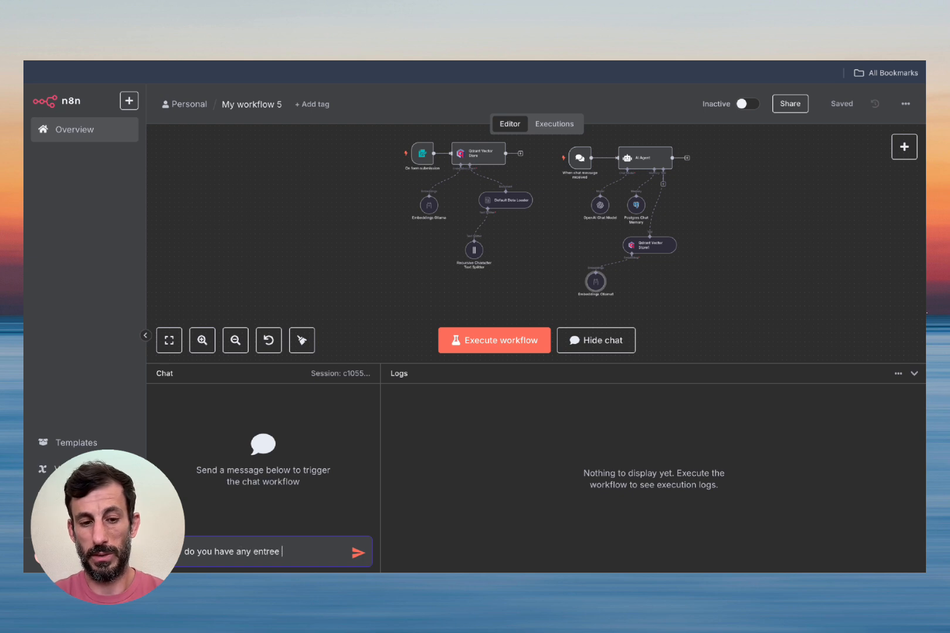
{"action": "type", "text": "with chicken ?"}
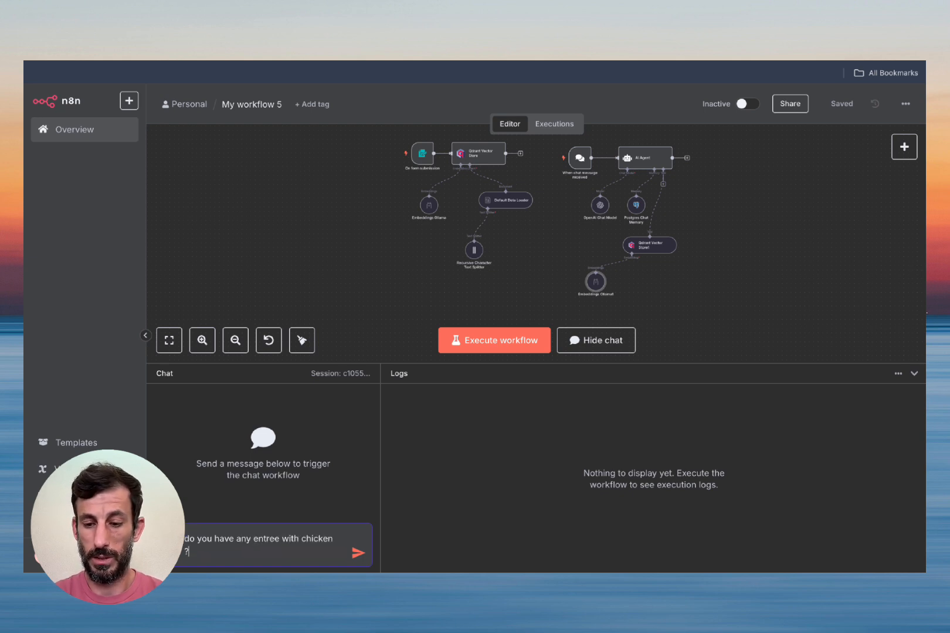
{"action": "key", "text": "Return"}
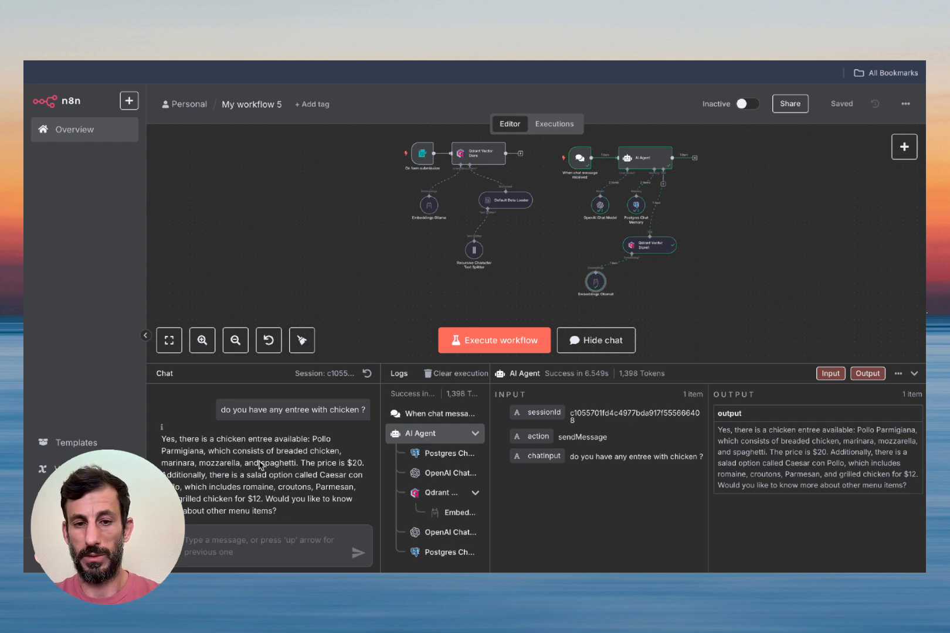
{"action": "key", "text": "ctrl+Left"}
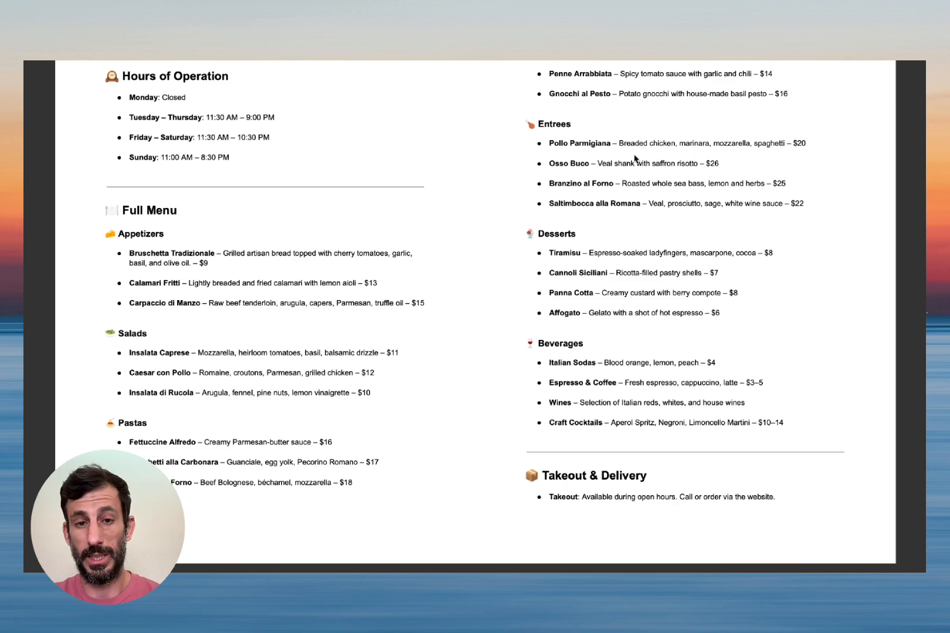
{"action": "key", "text": "ctrl+Right"}
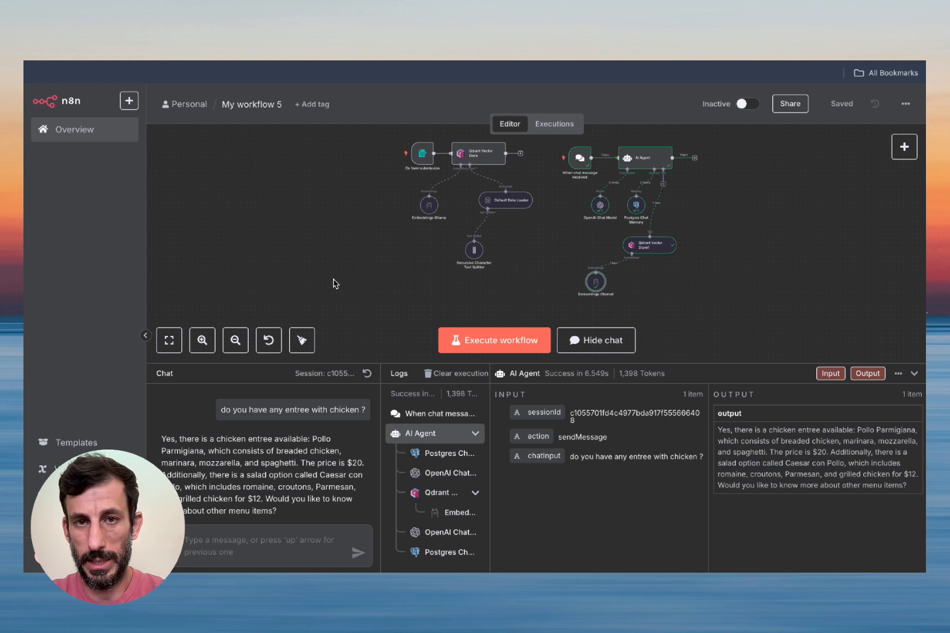